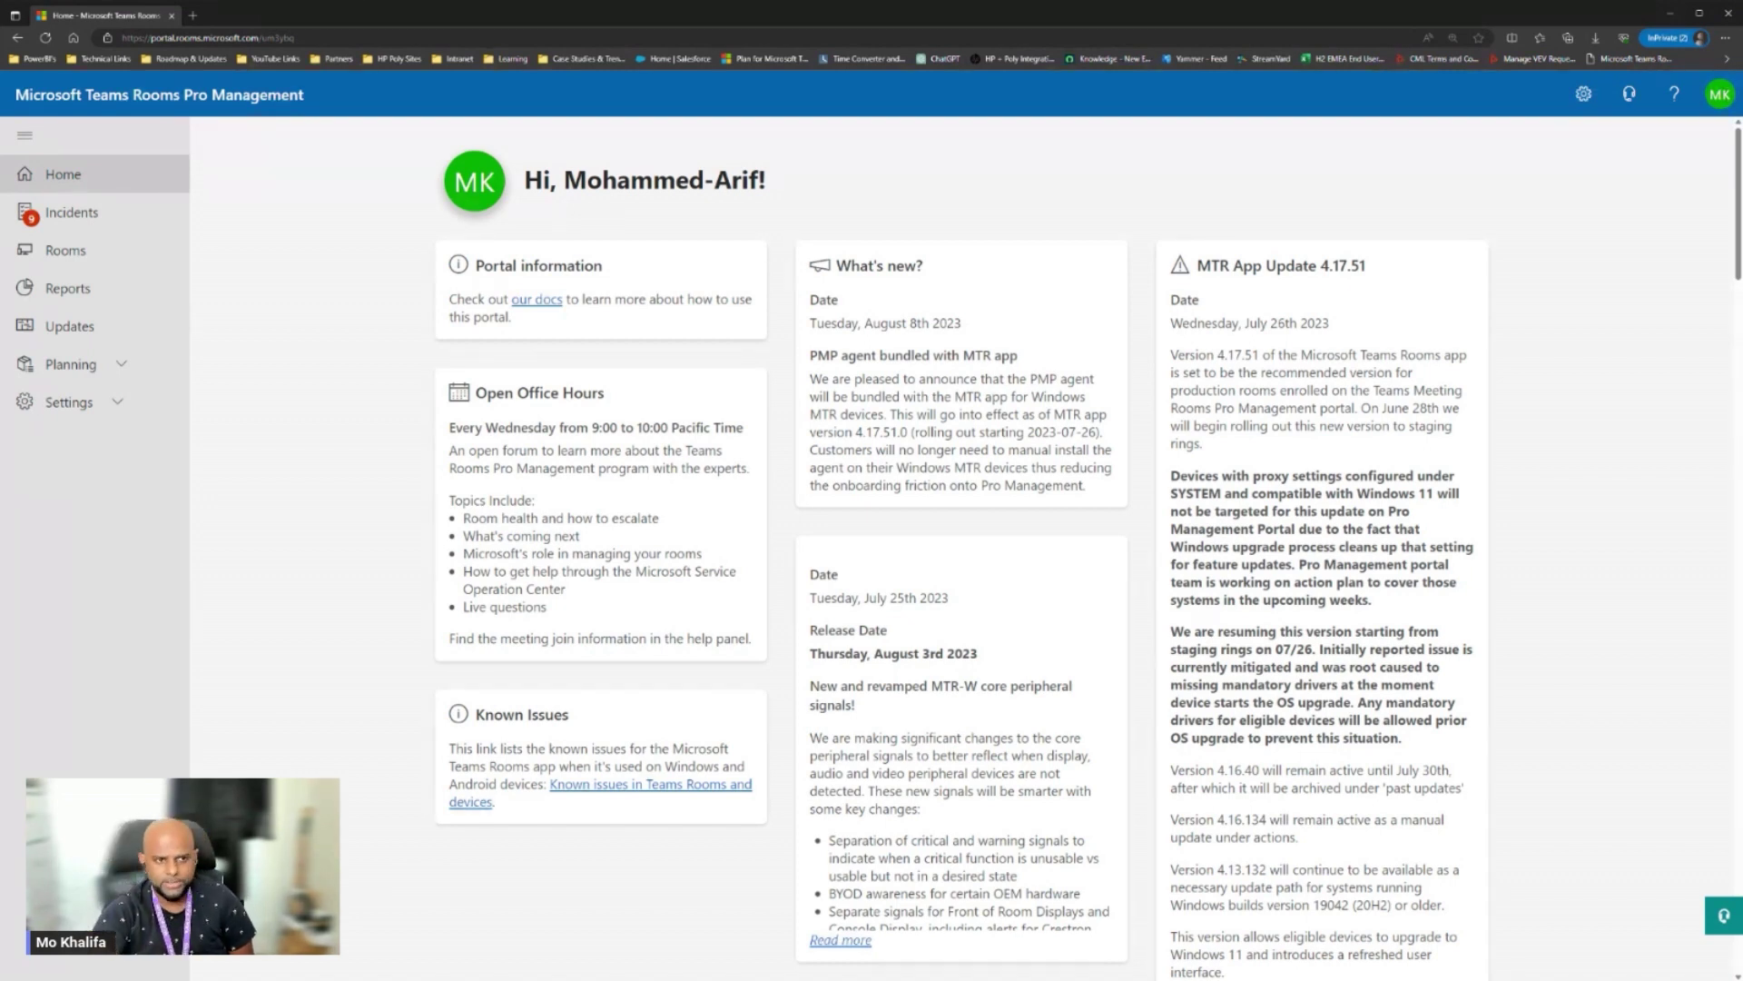
Open the Updates page listing the updates in progress, with past updates excluded
left_click(72, 335)
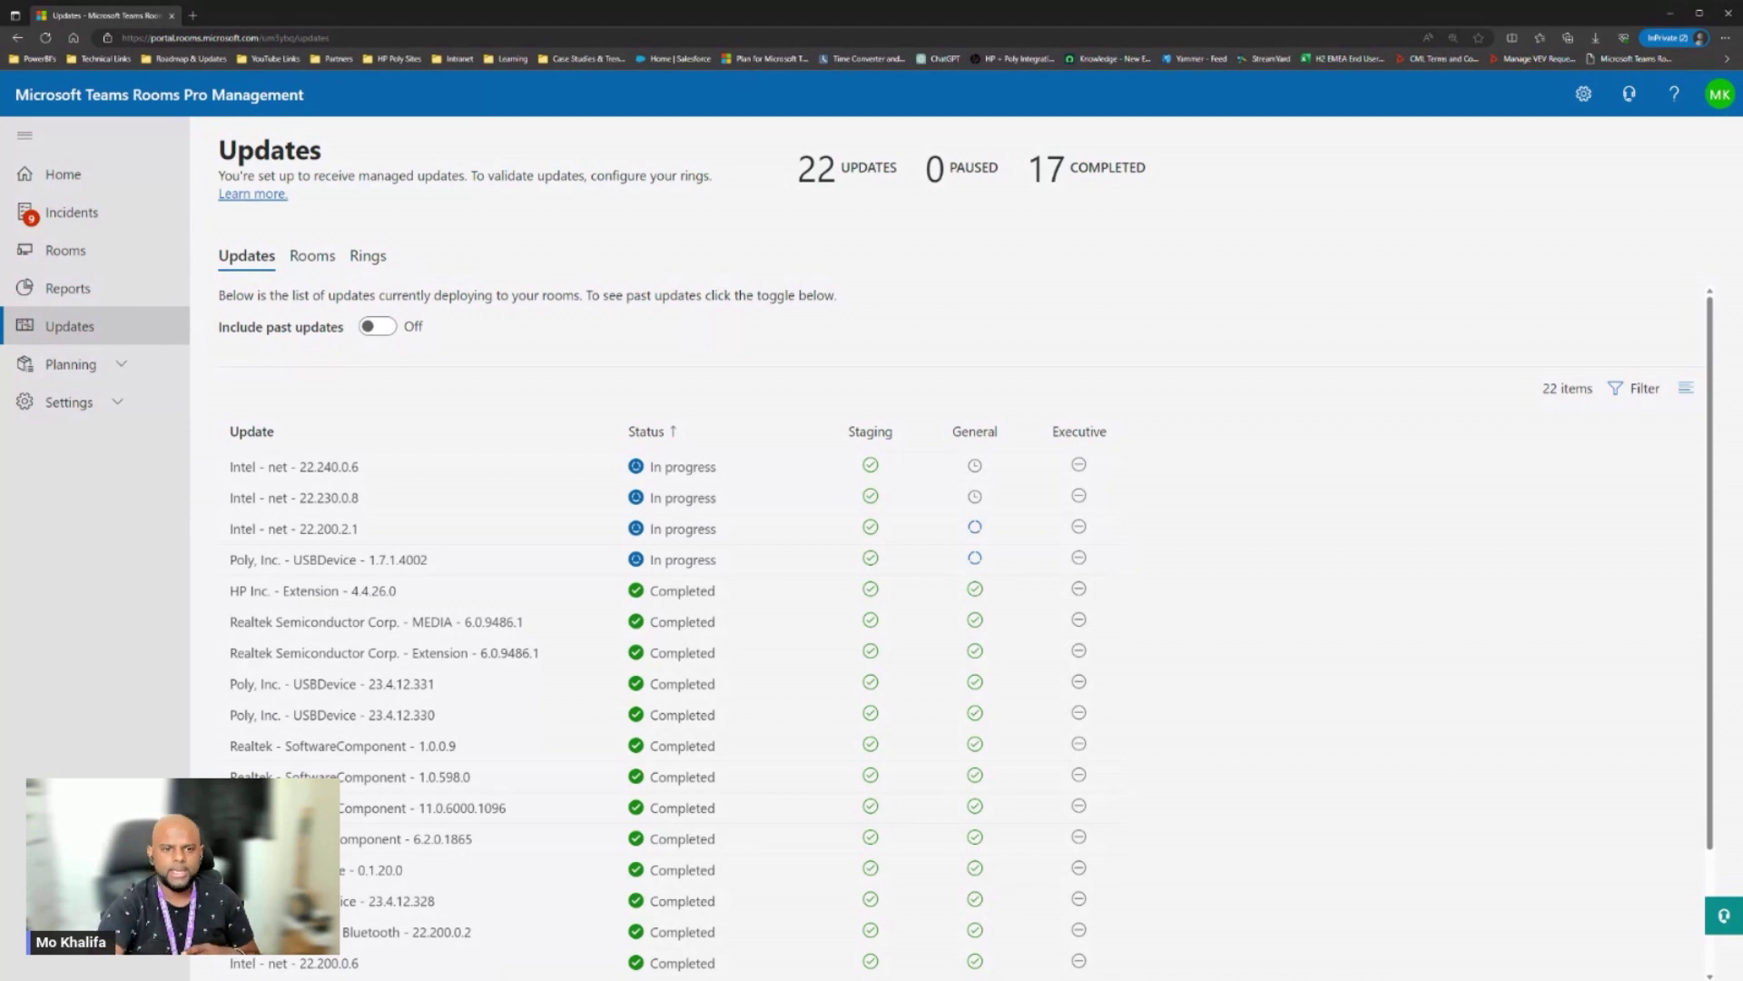
scroll(482, 389, "down", 1)
scroll(486, 408, "up", 1)
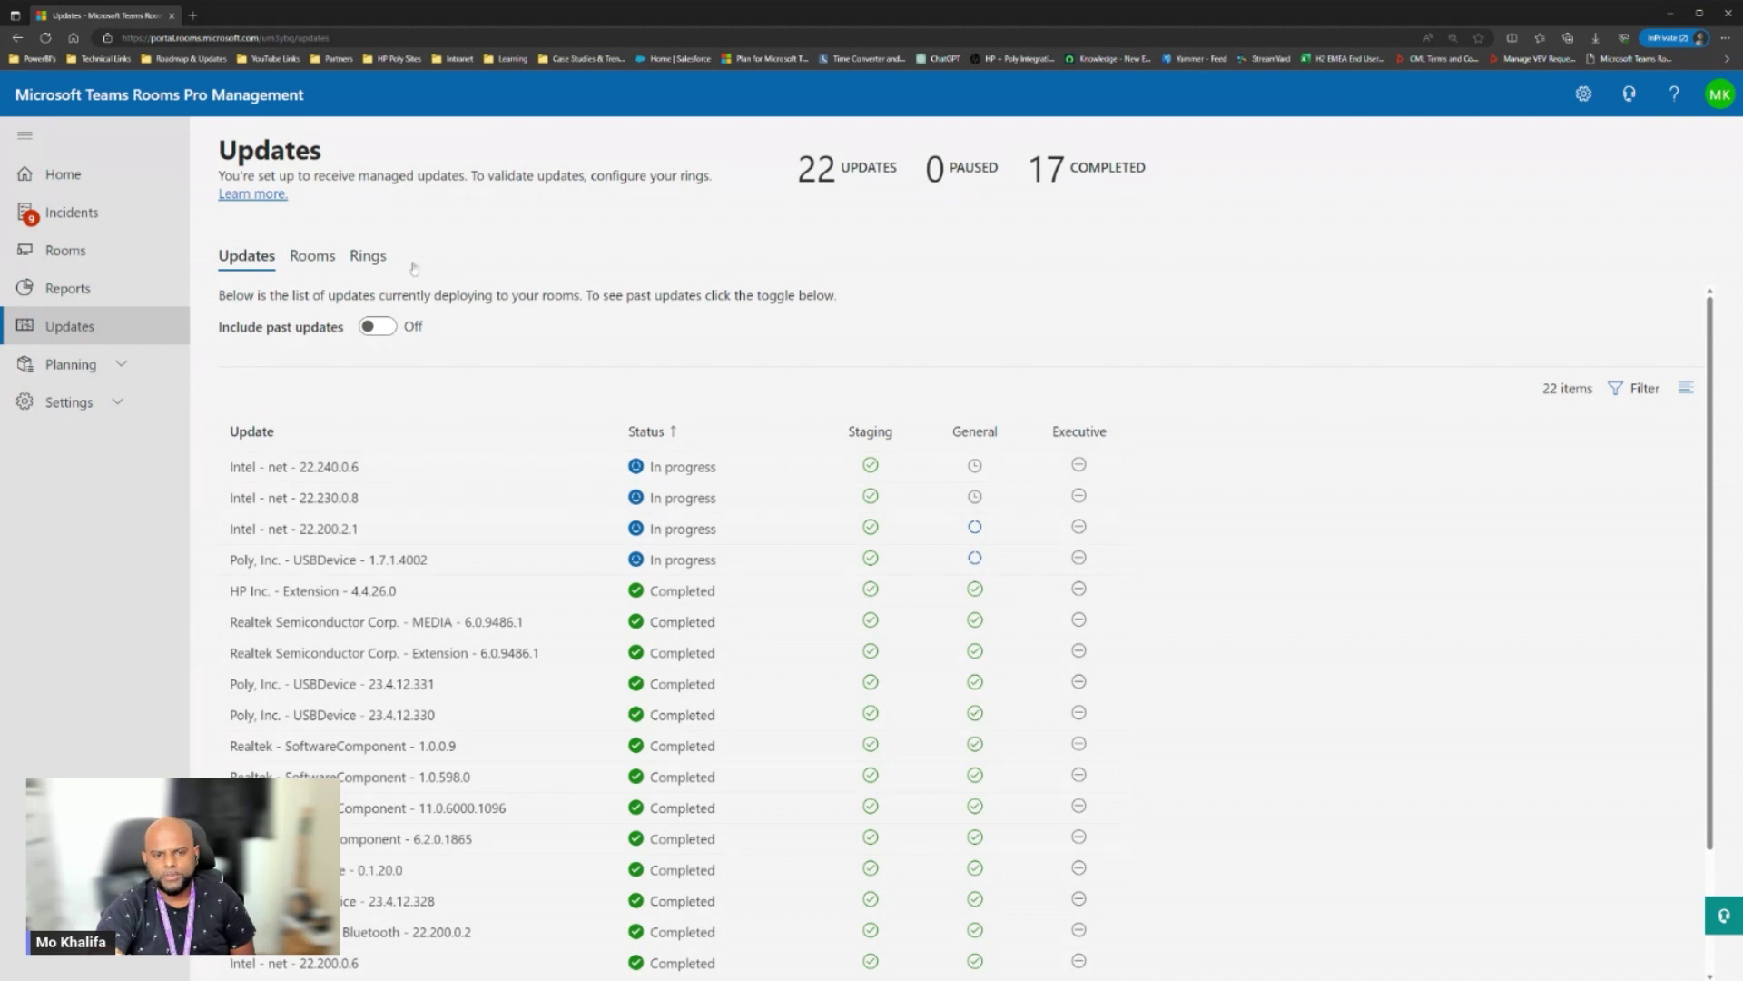
Include past updates, then view the 11 rooms and the ring each belongs to
left_click(368, 326)
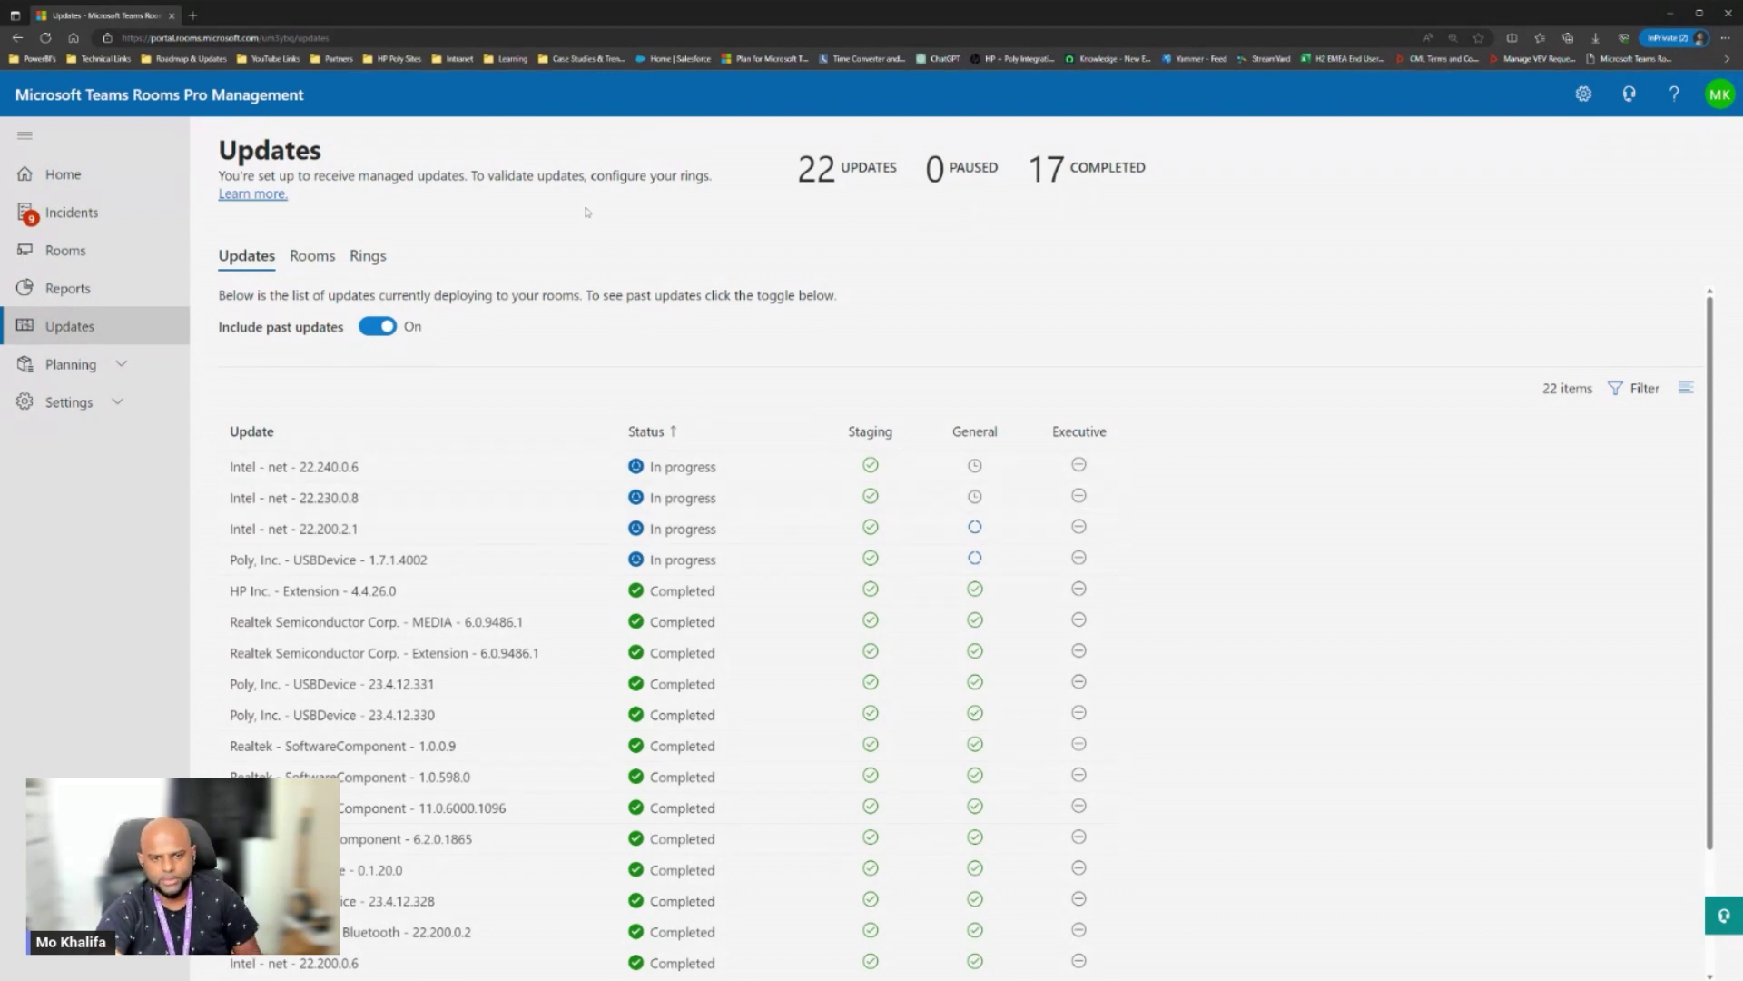
left_click(314, 261)
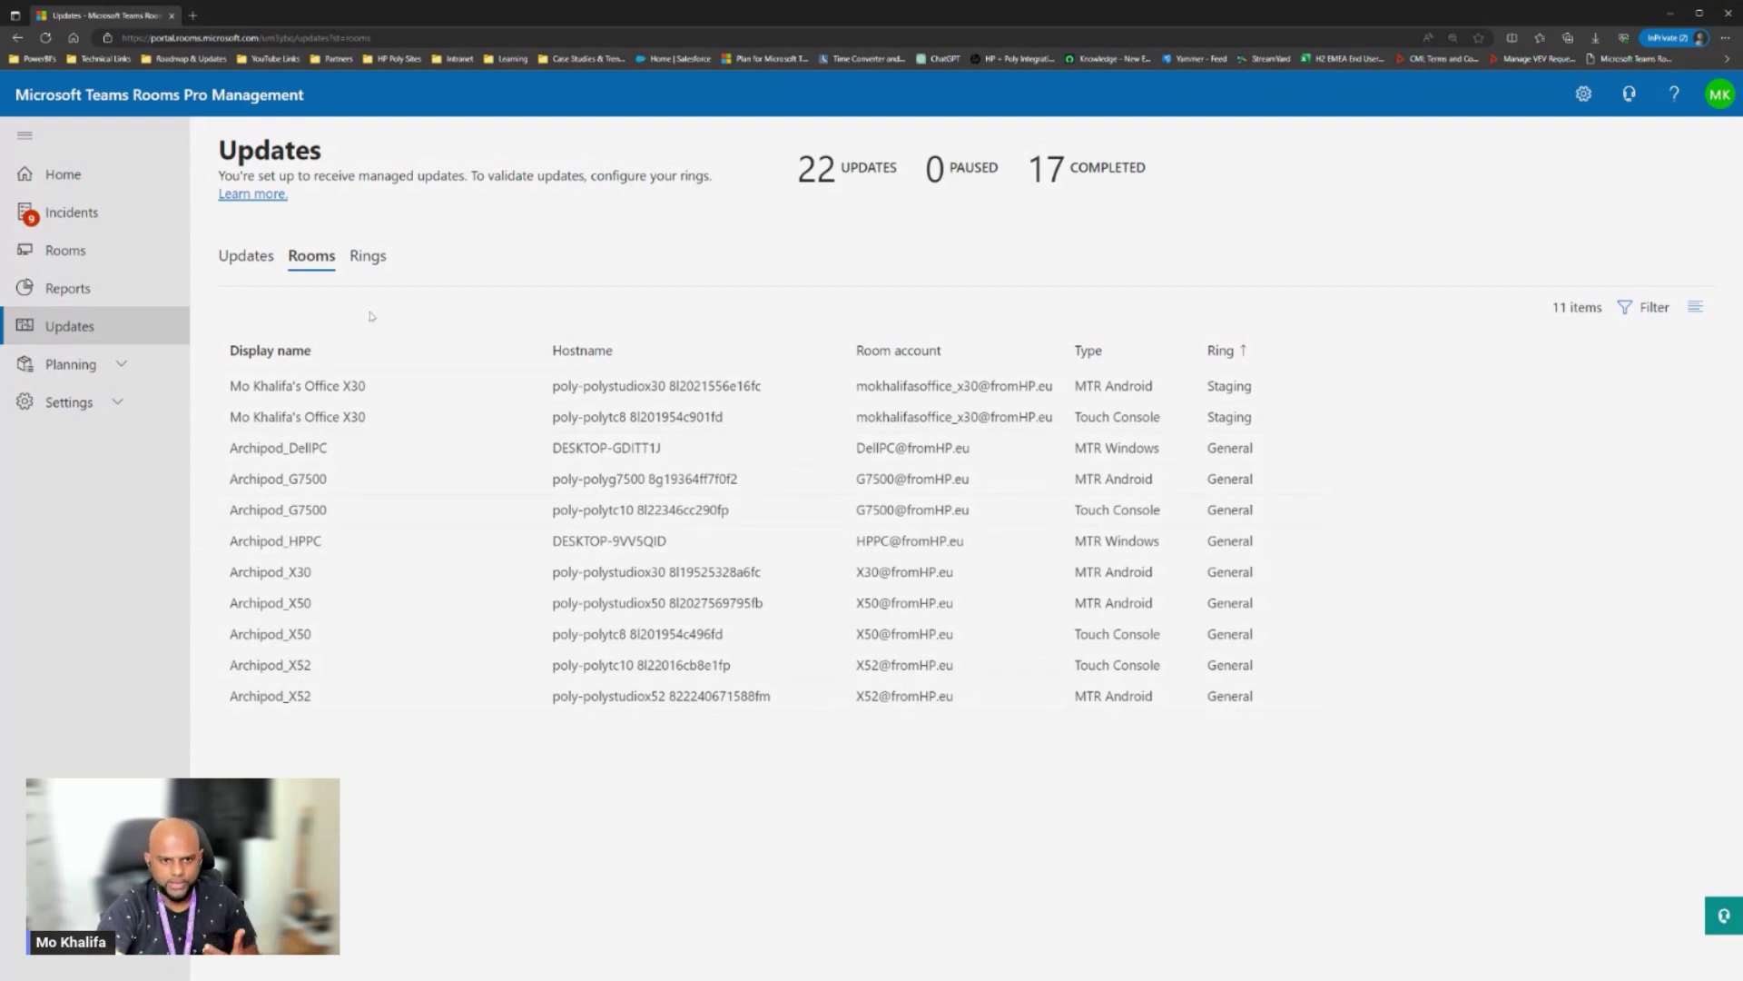
Show the rings: Staging 2 rooms/7 days, General 9/14 days, Executive 0/21 days
left_click(365, 259)
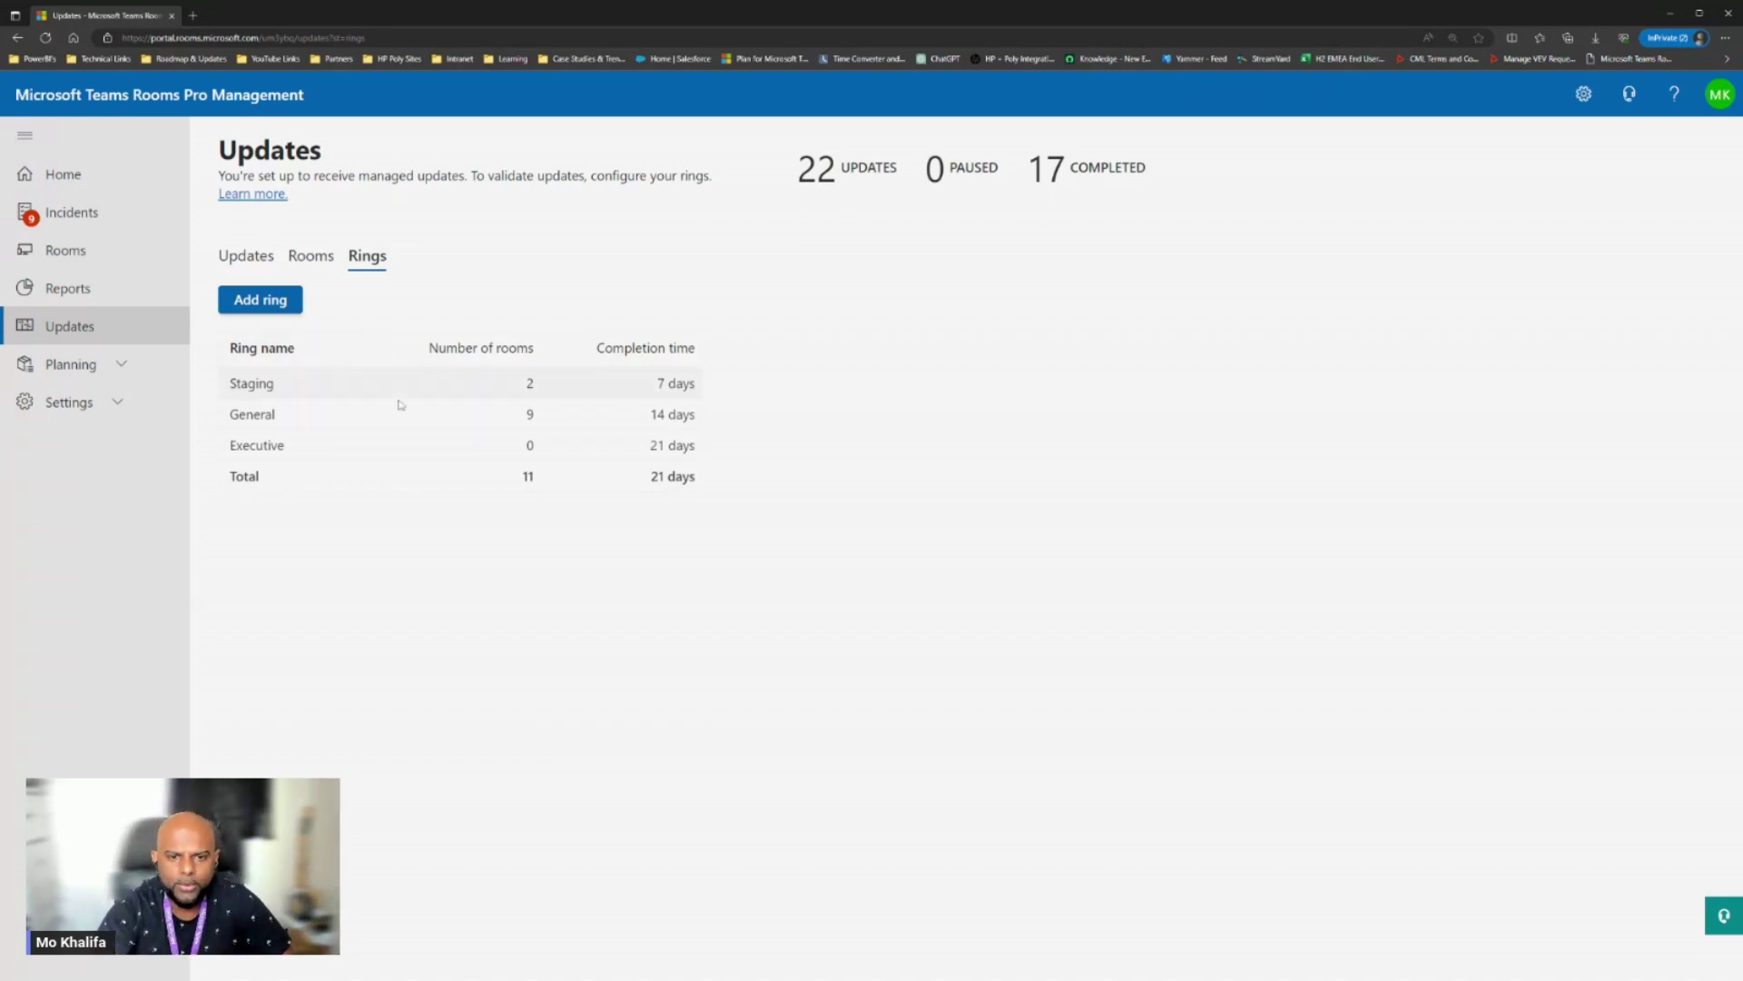
left_click(277, 390)
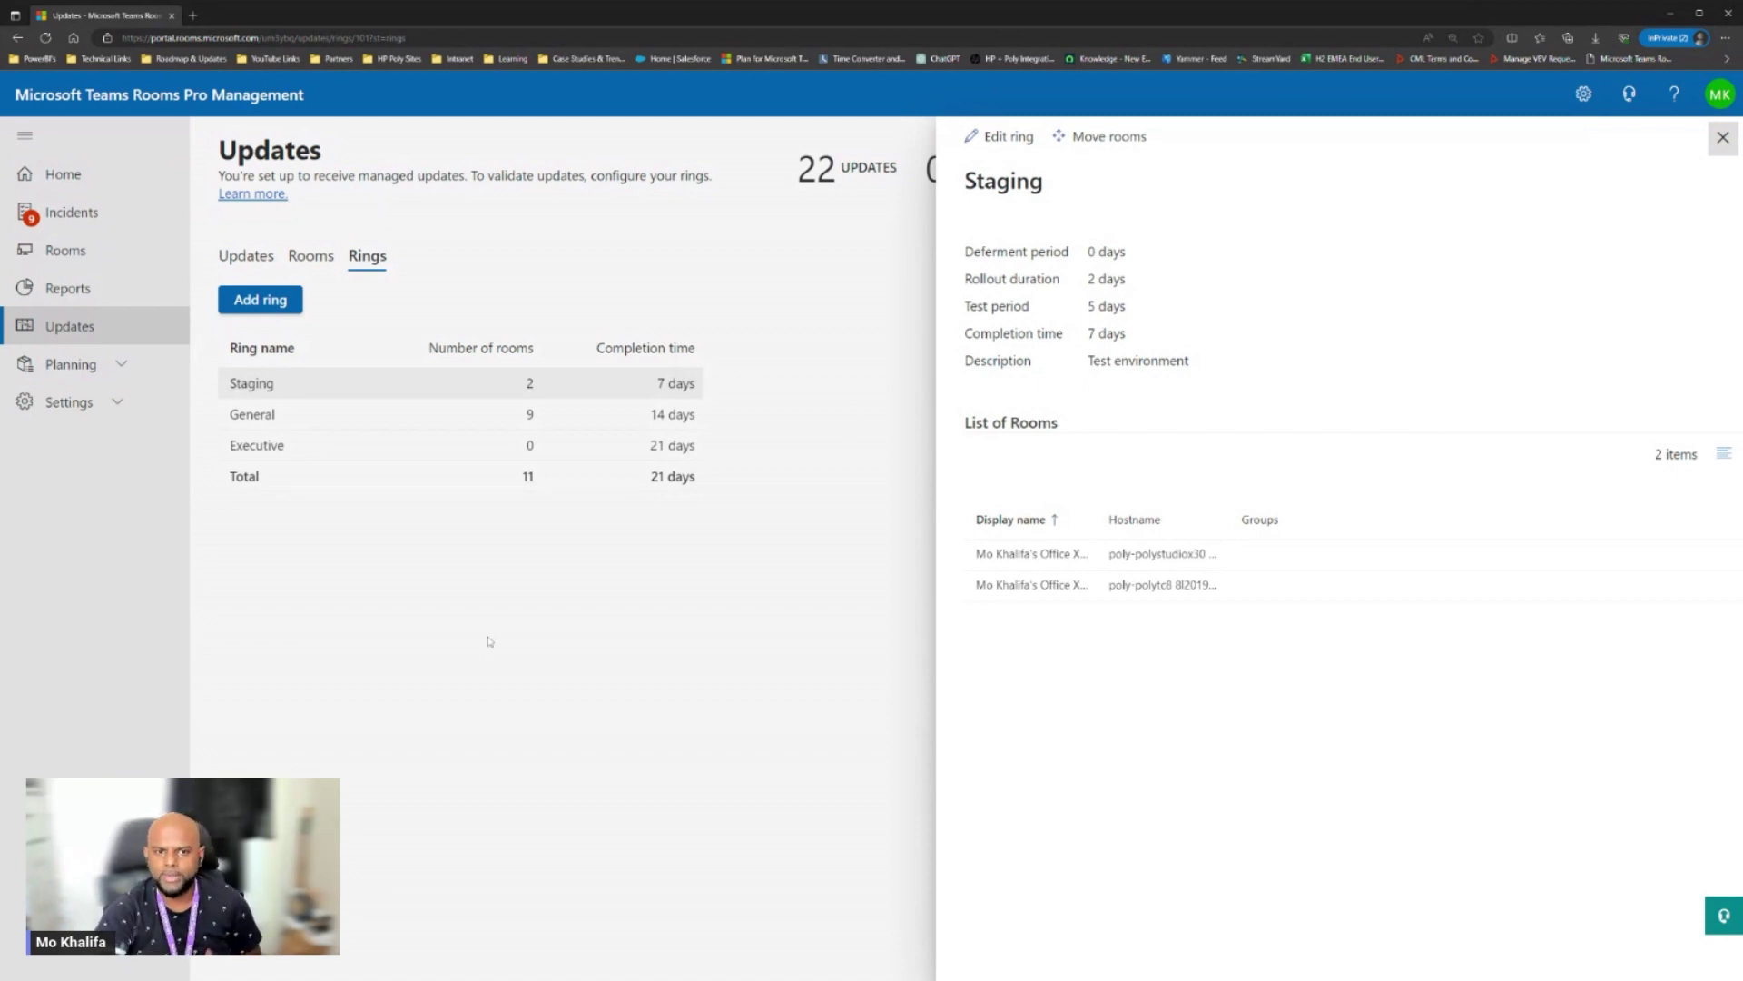
left_click(1719, 145)
Start a new deployment ring with deployment order 1 and begin entering its name
left_click(259, 299)
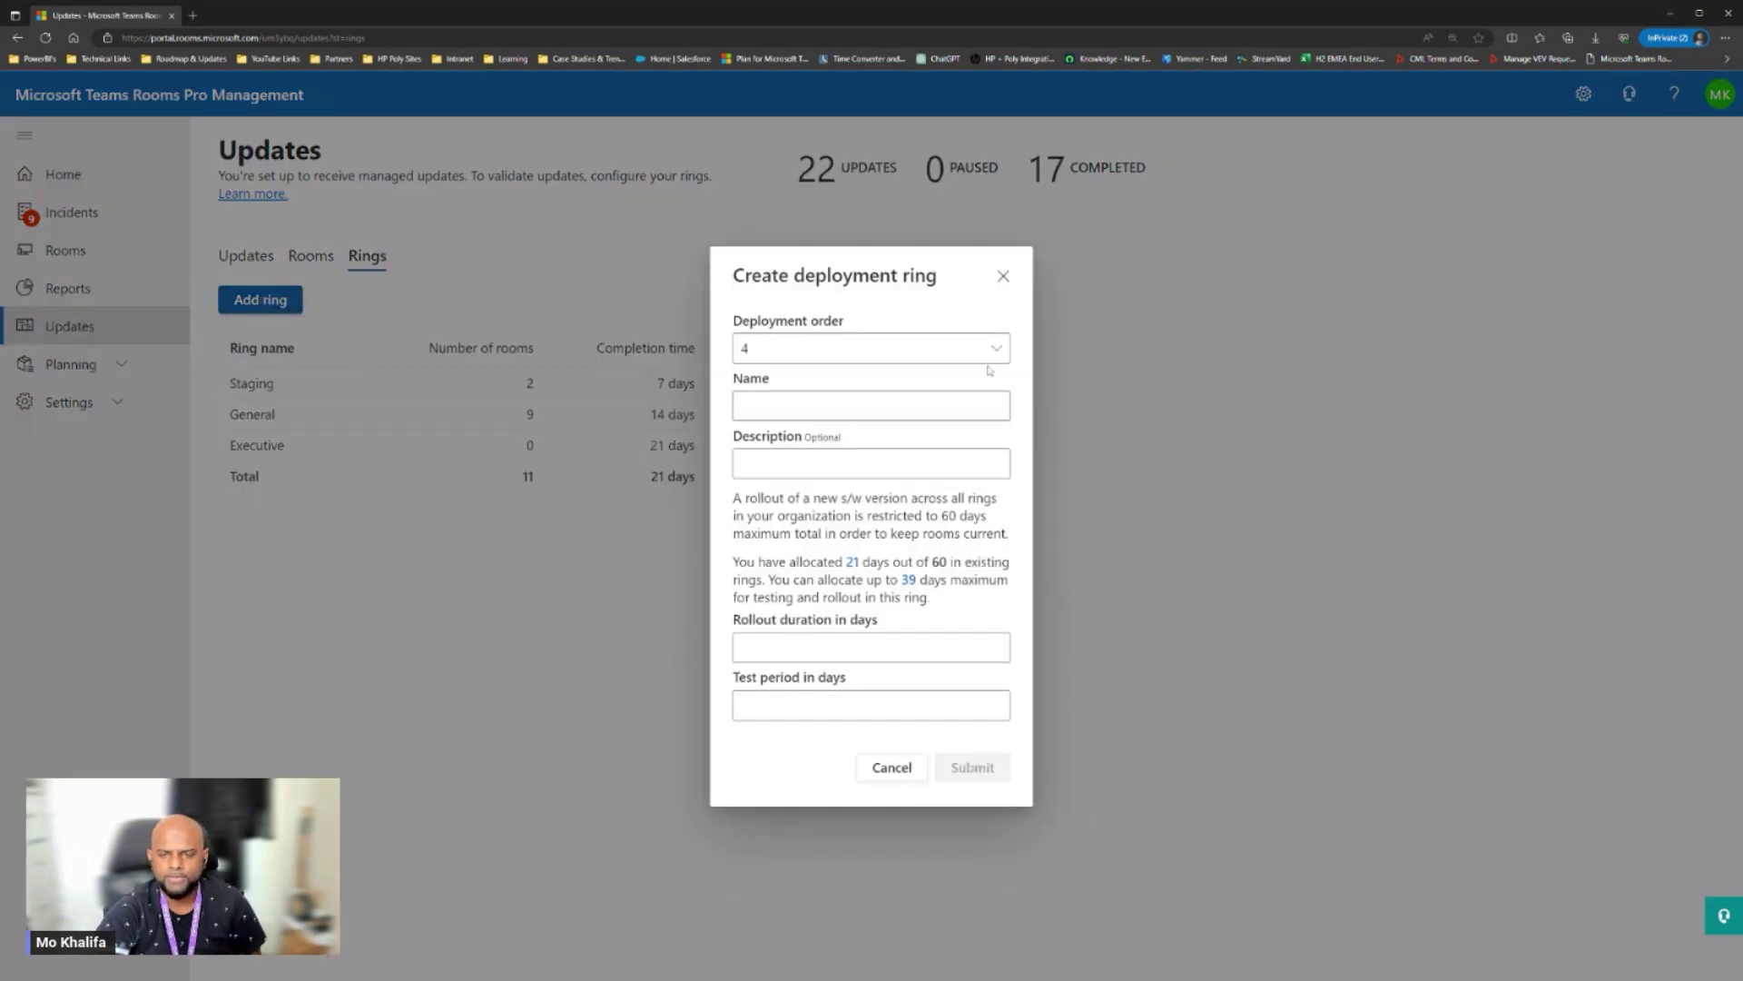
left_click(793, 348)
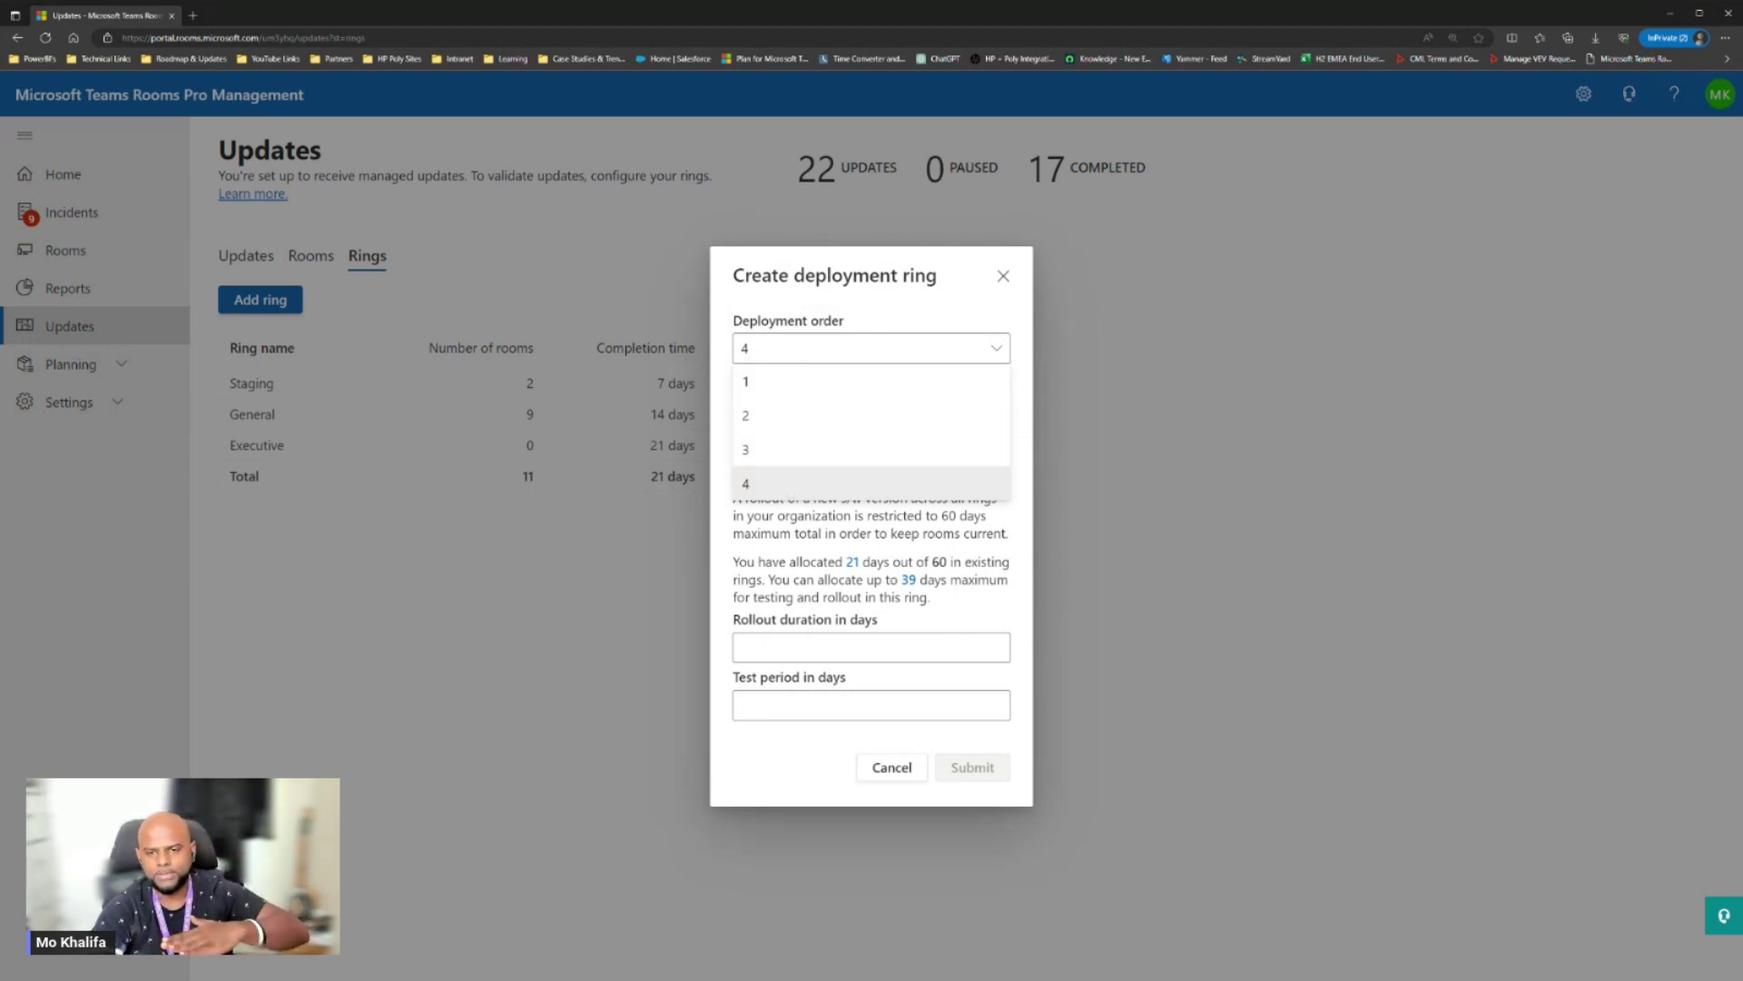
left_click(783, 385)
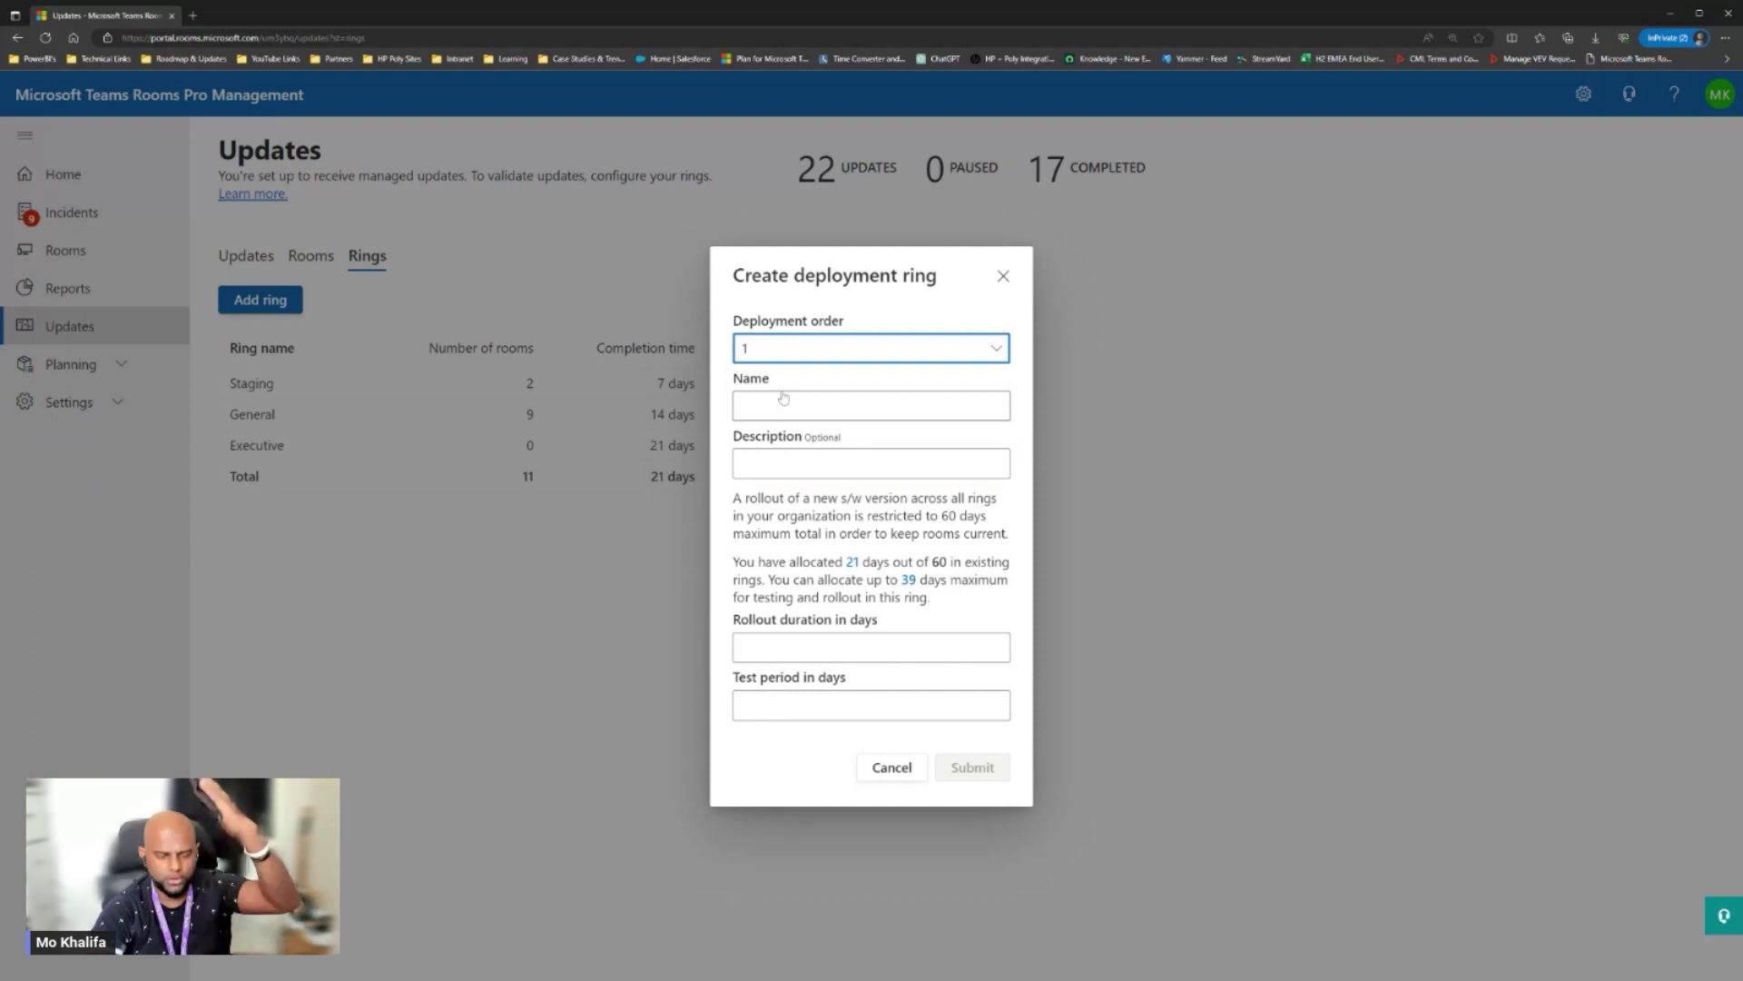
left_click(784, 402)
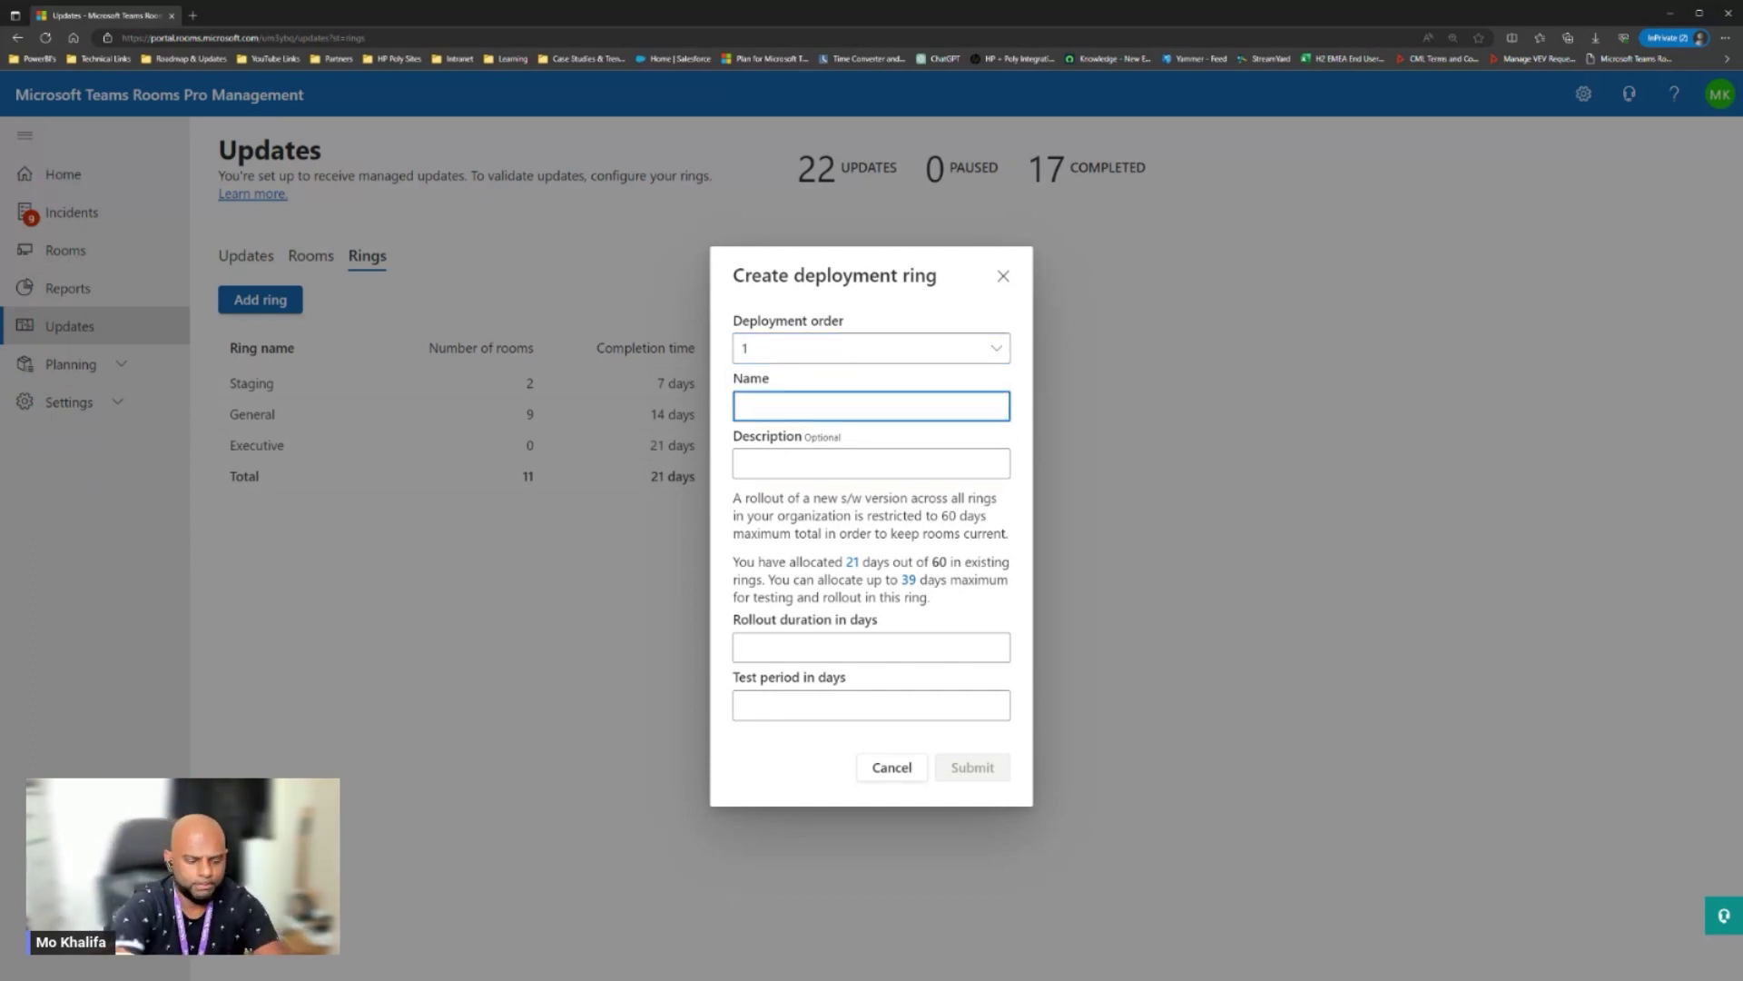
type("Test")
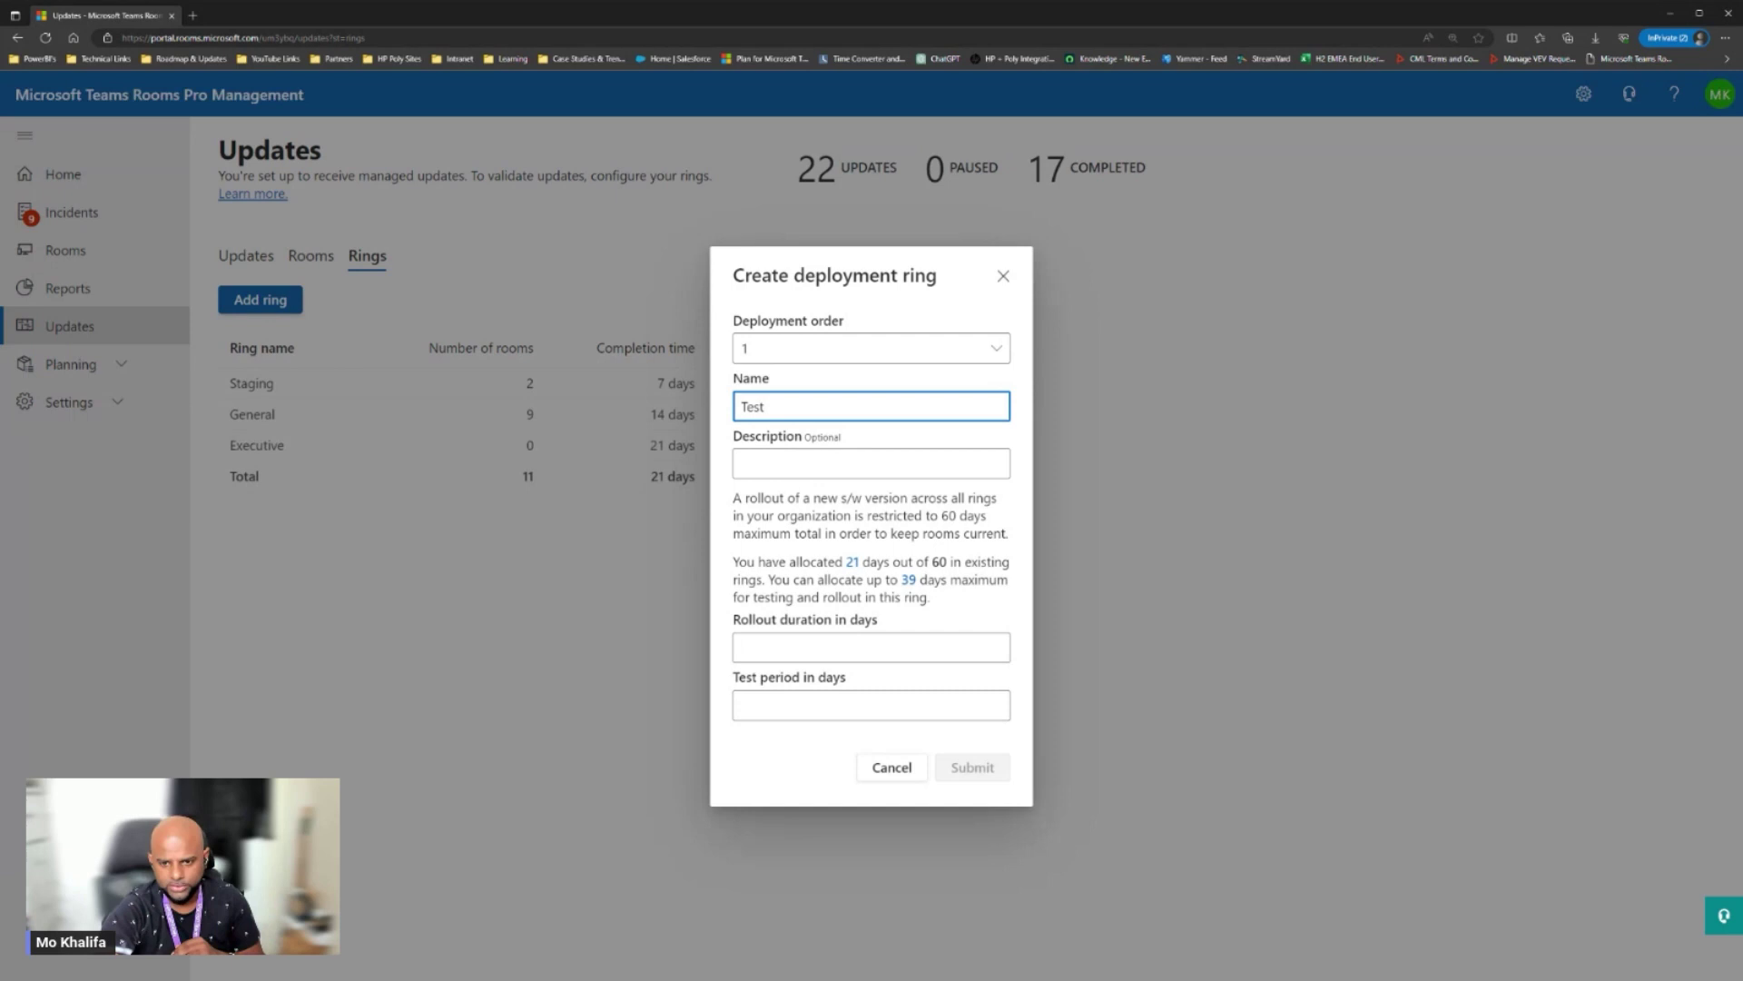
Give the Test ring a 2-day rollout and 7-day test period, and submit it
key("Tab")
key("Tab")
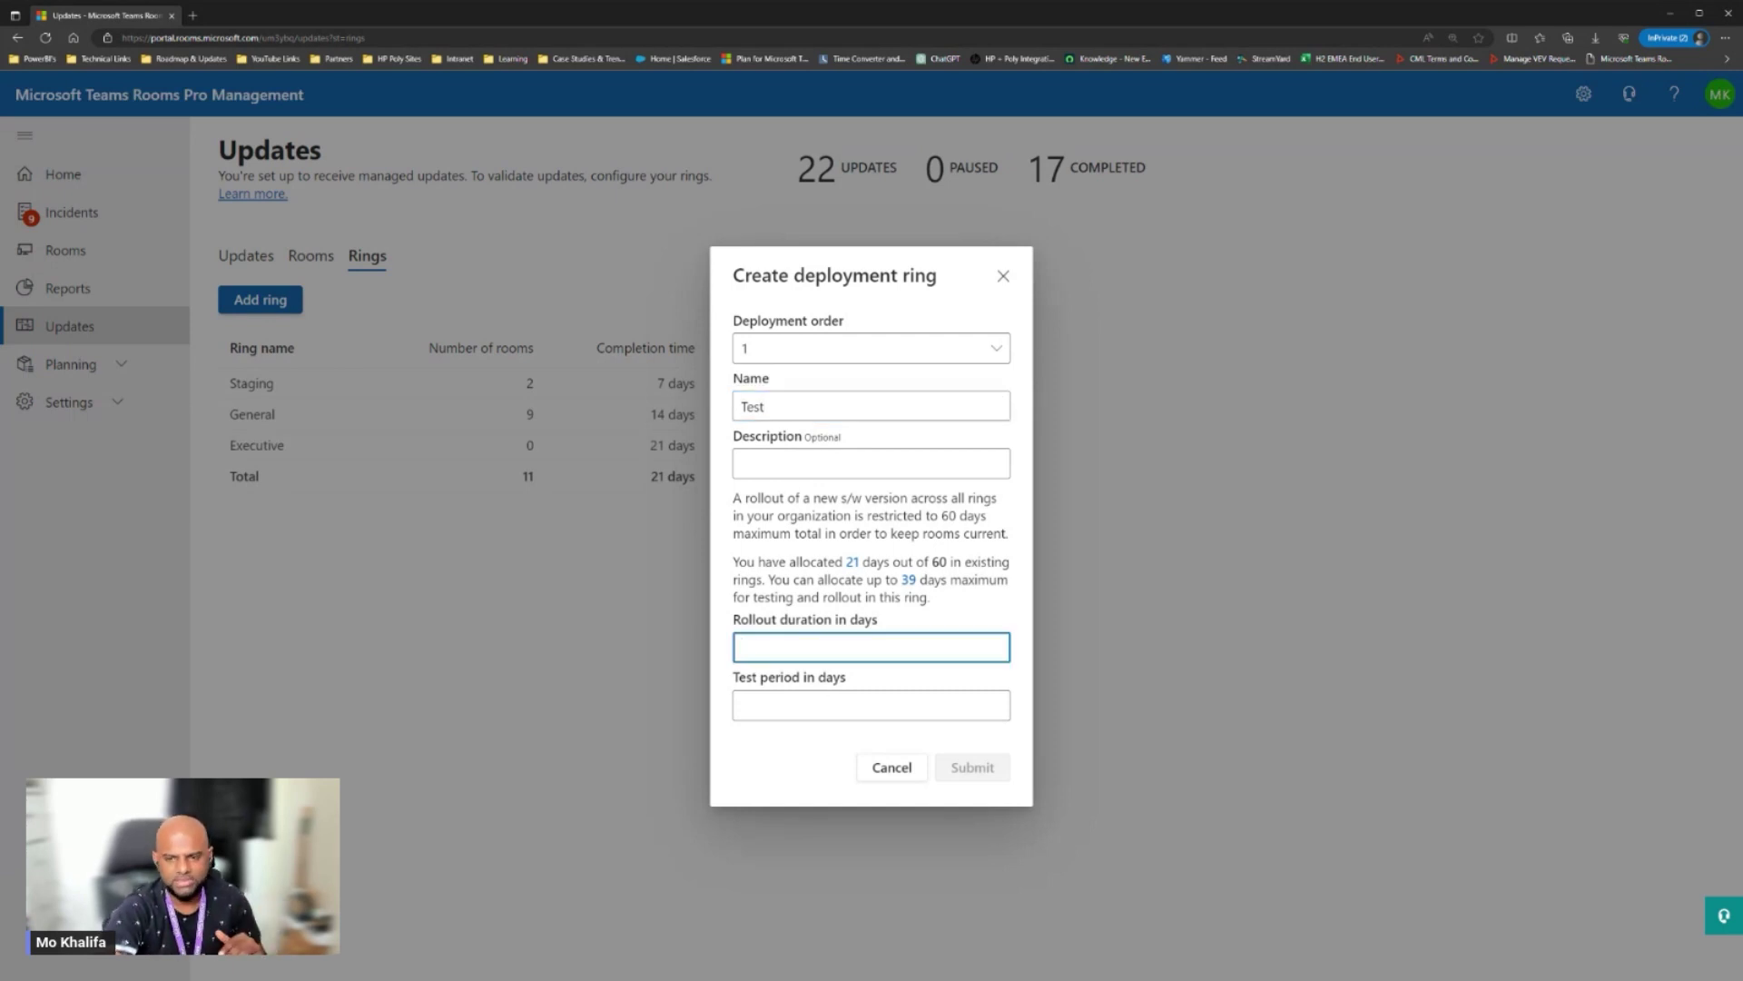
type("2")
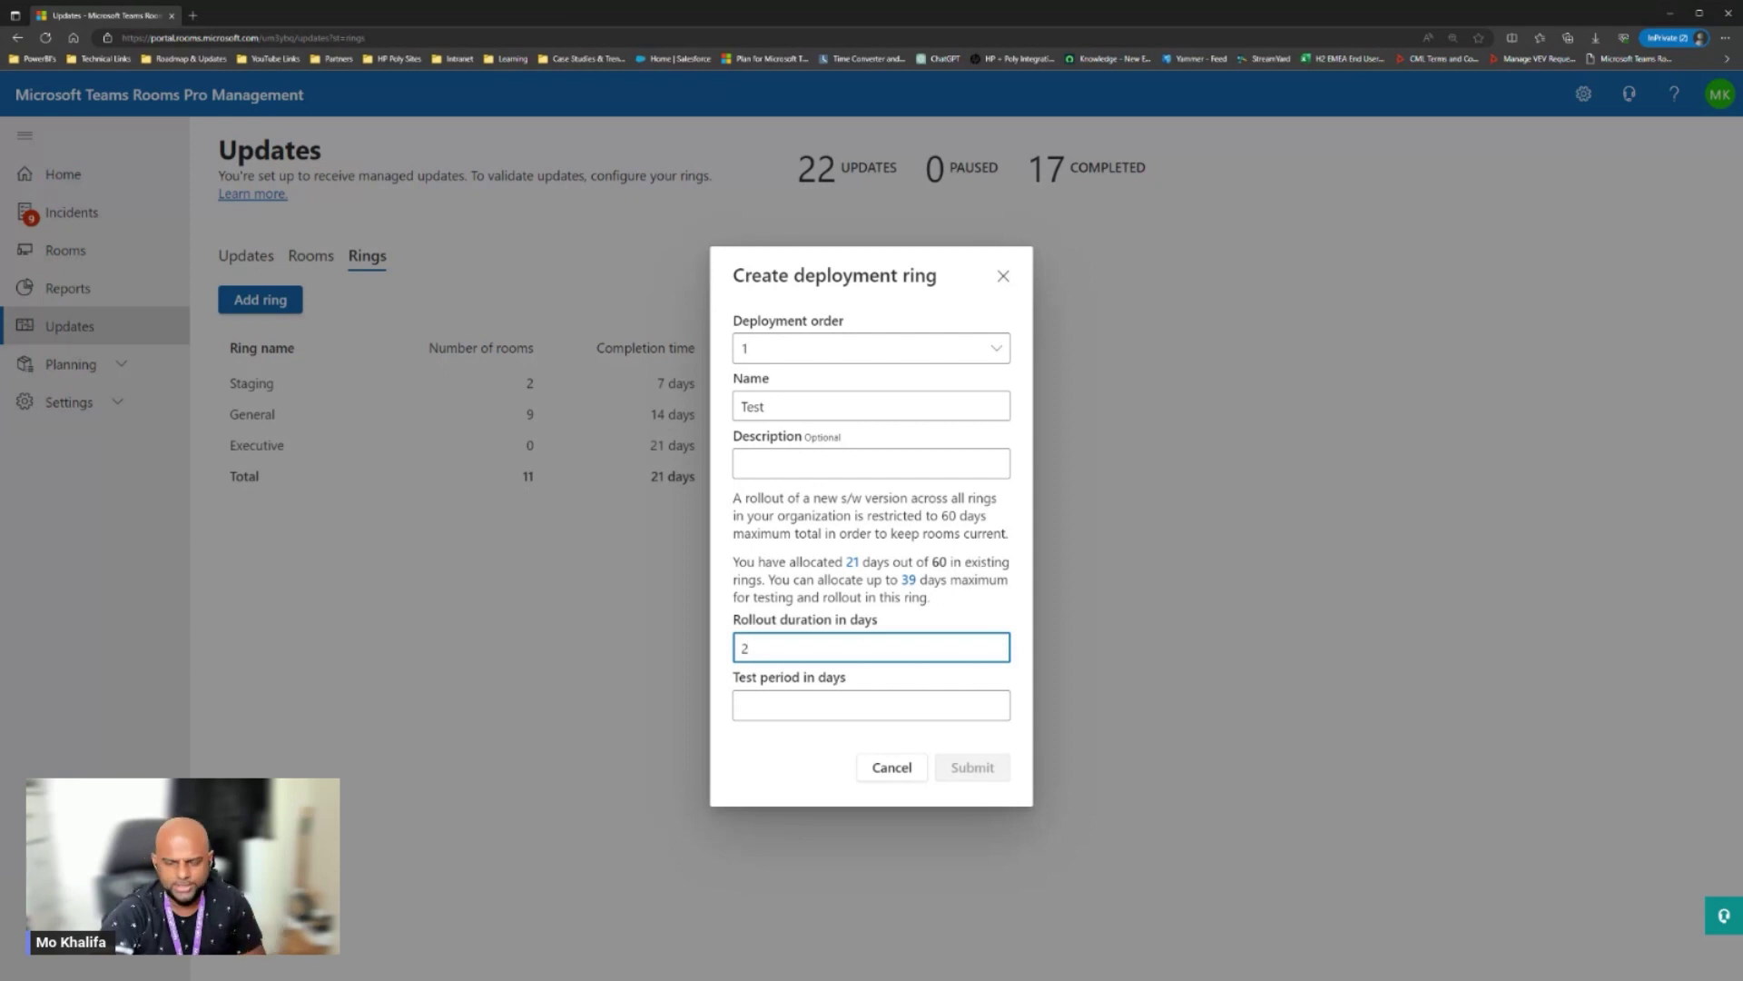
key("Tab")
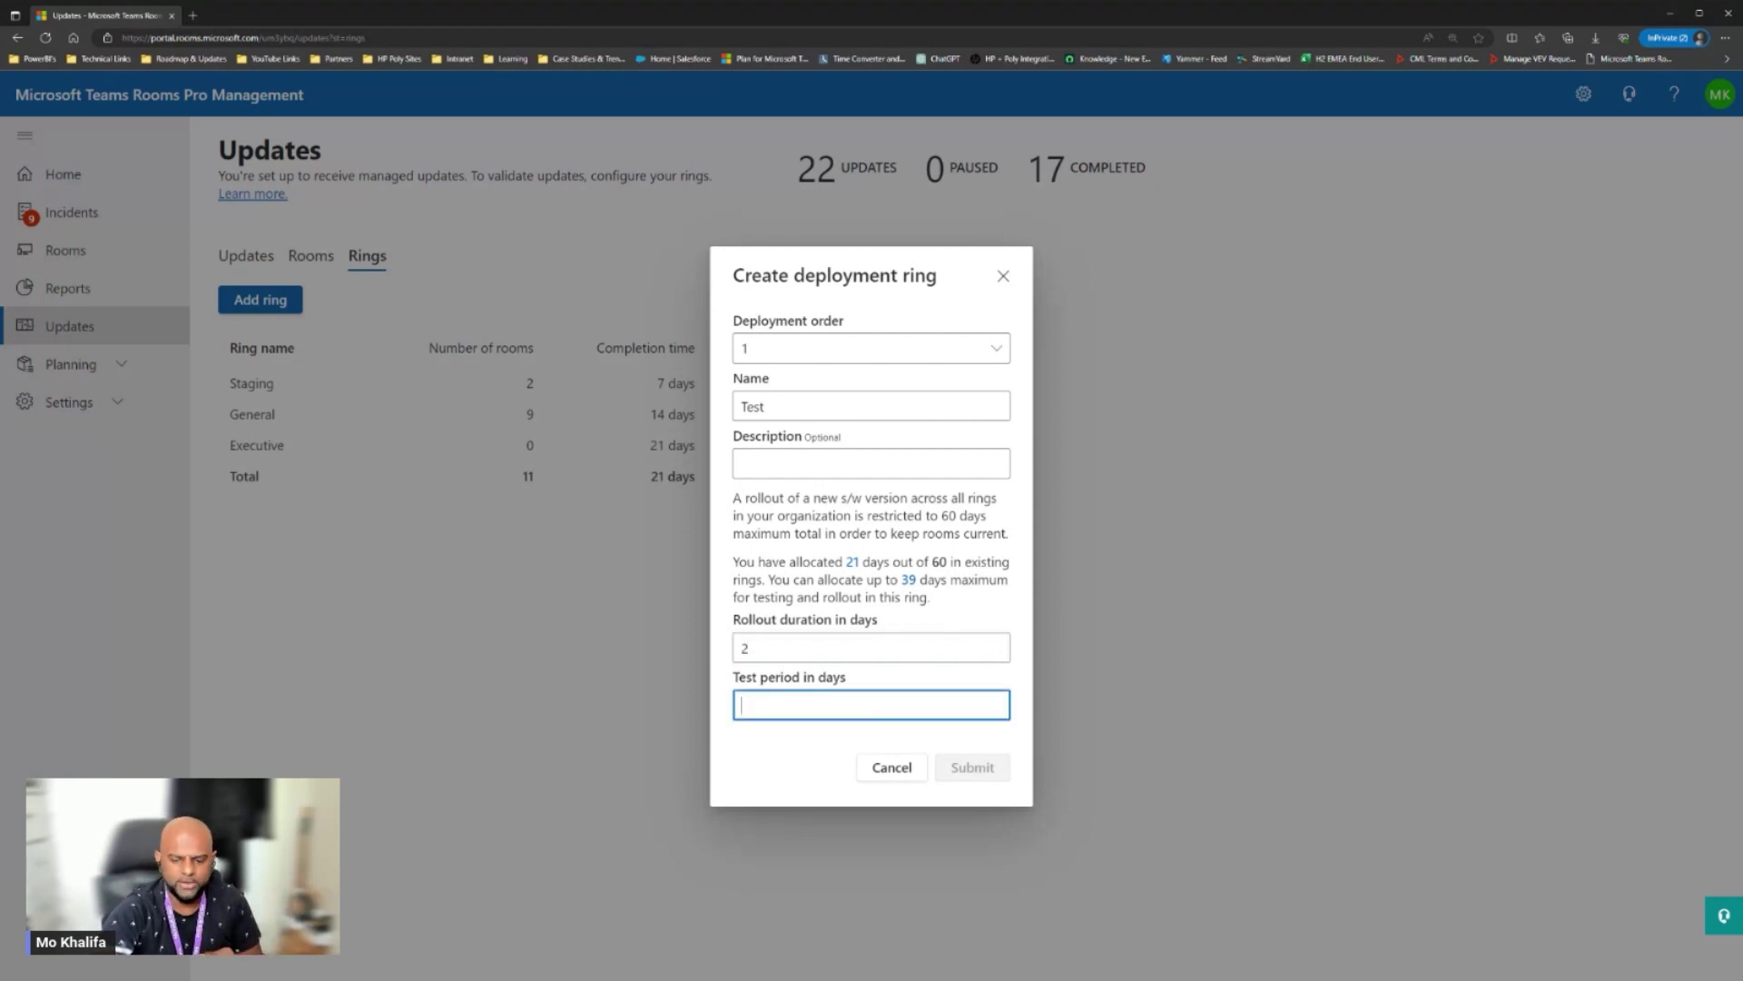
type("7")
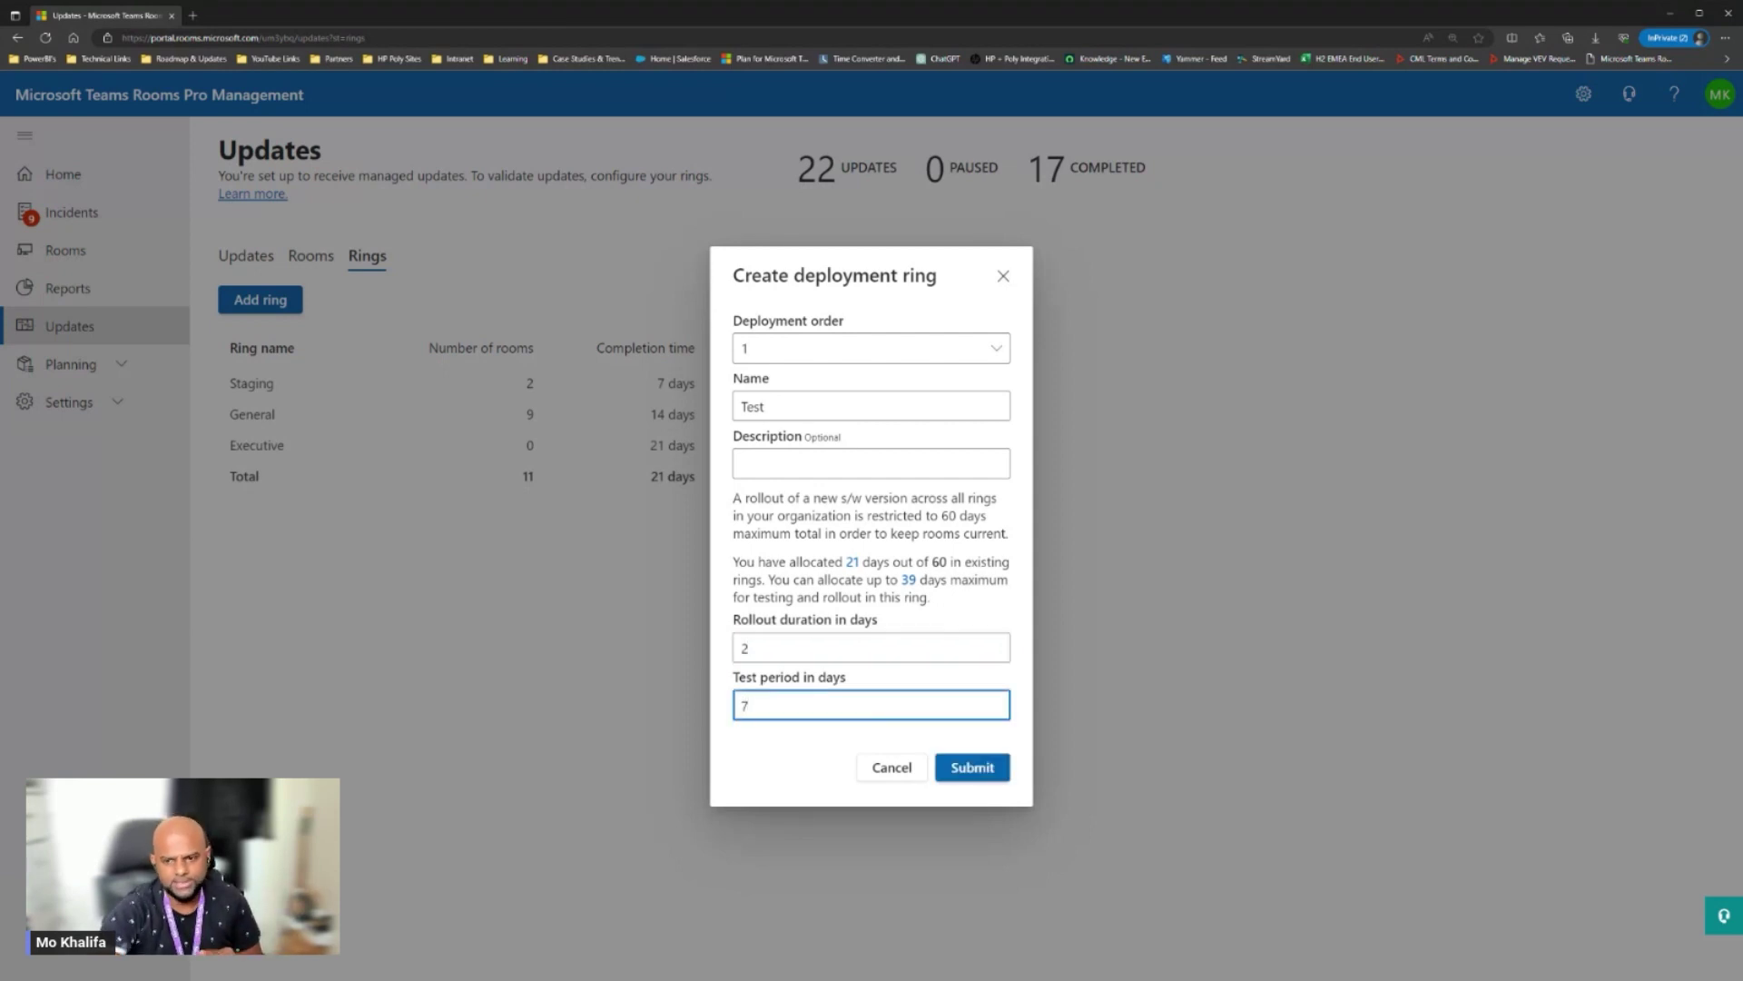
left_click(985, 785)
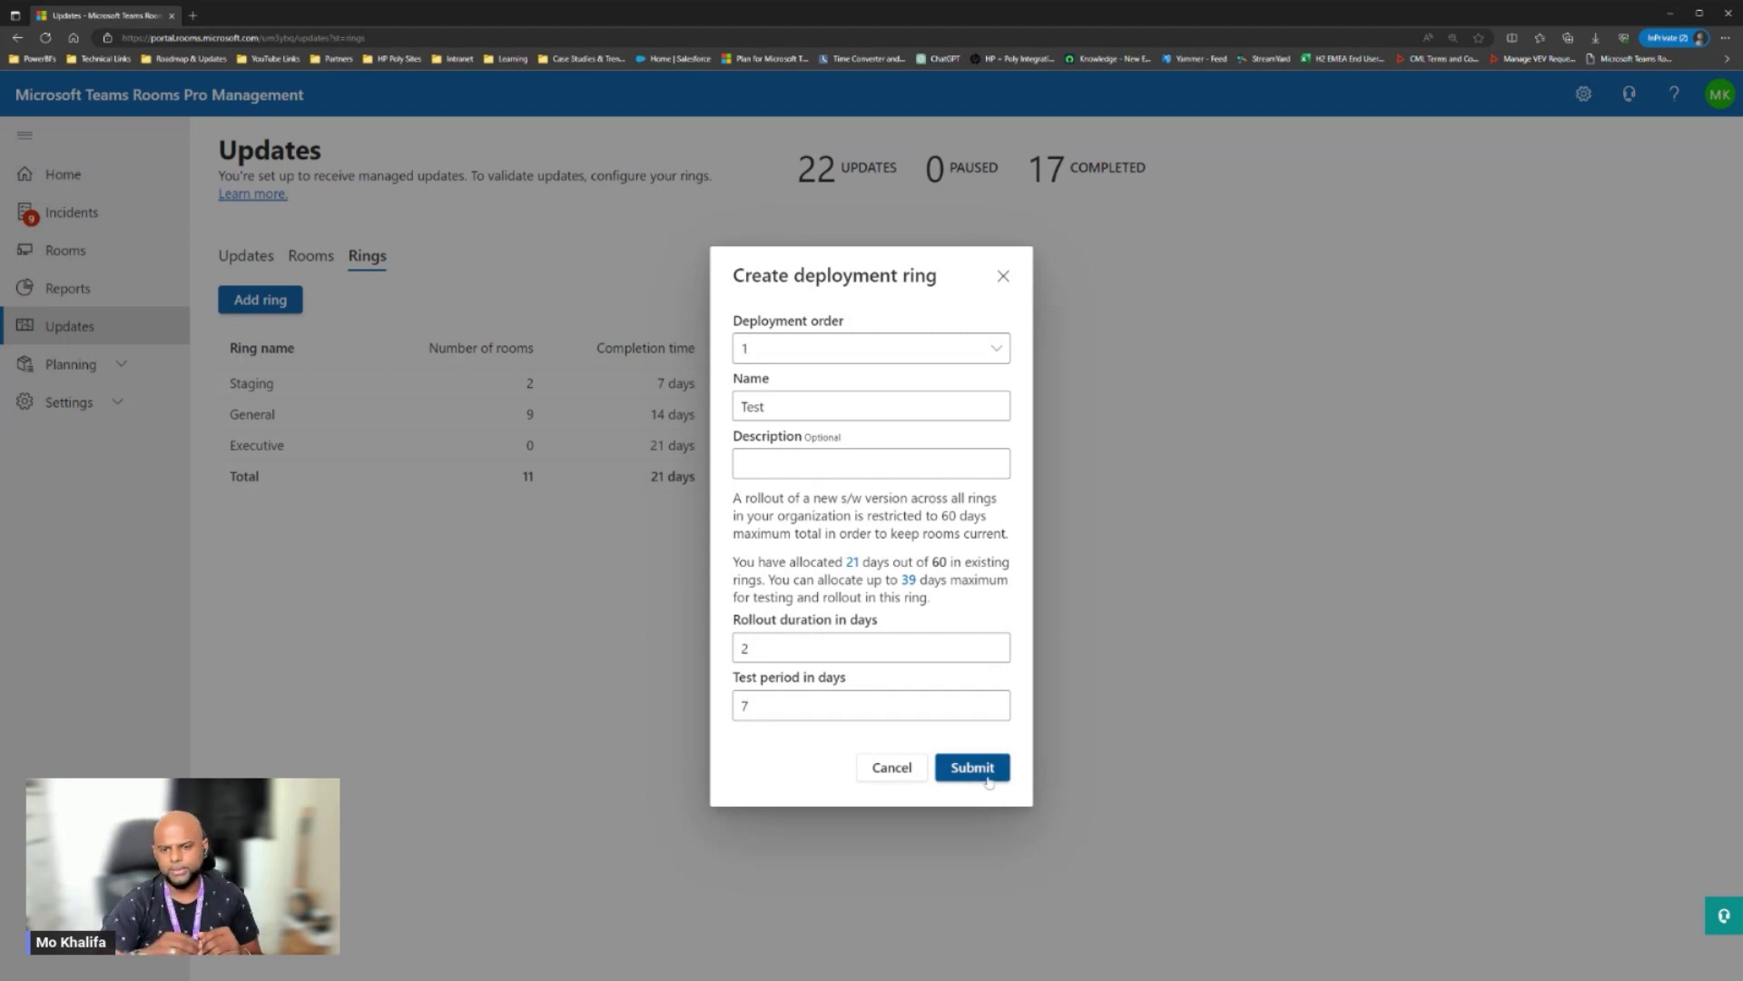
left_click(990, 780)
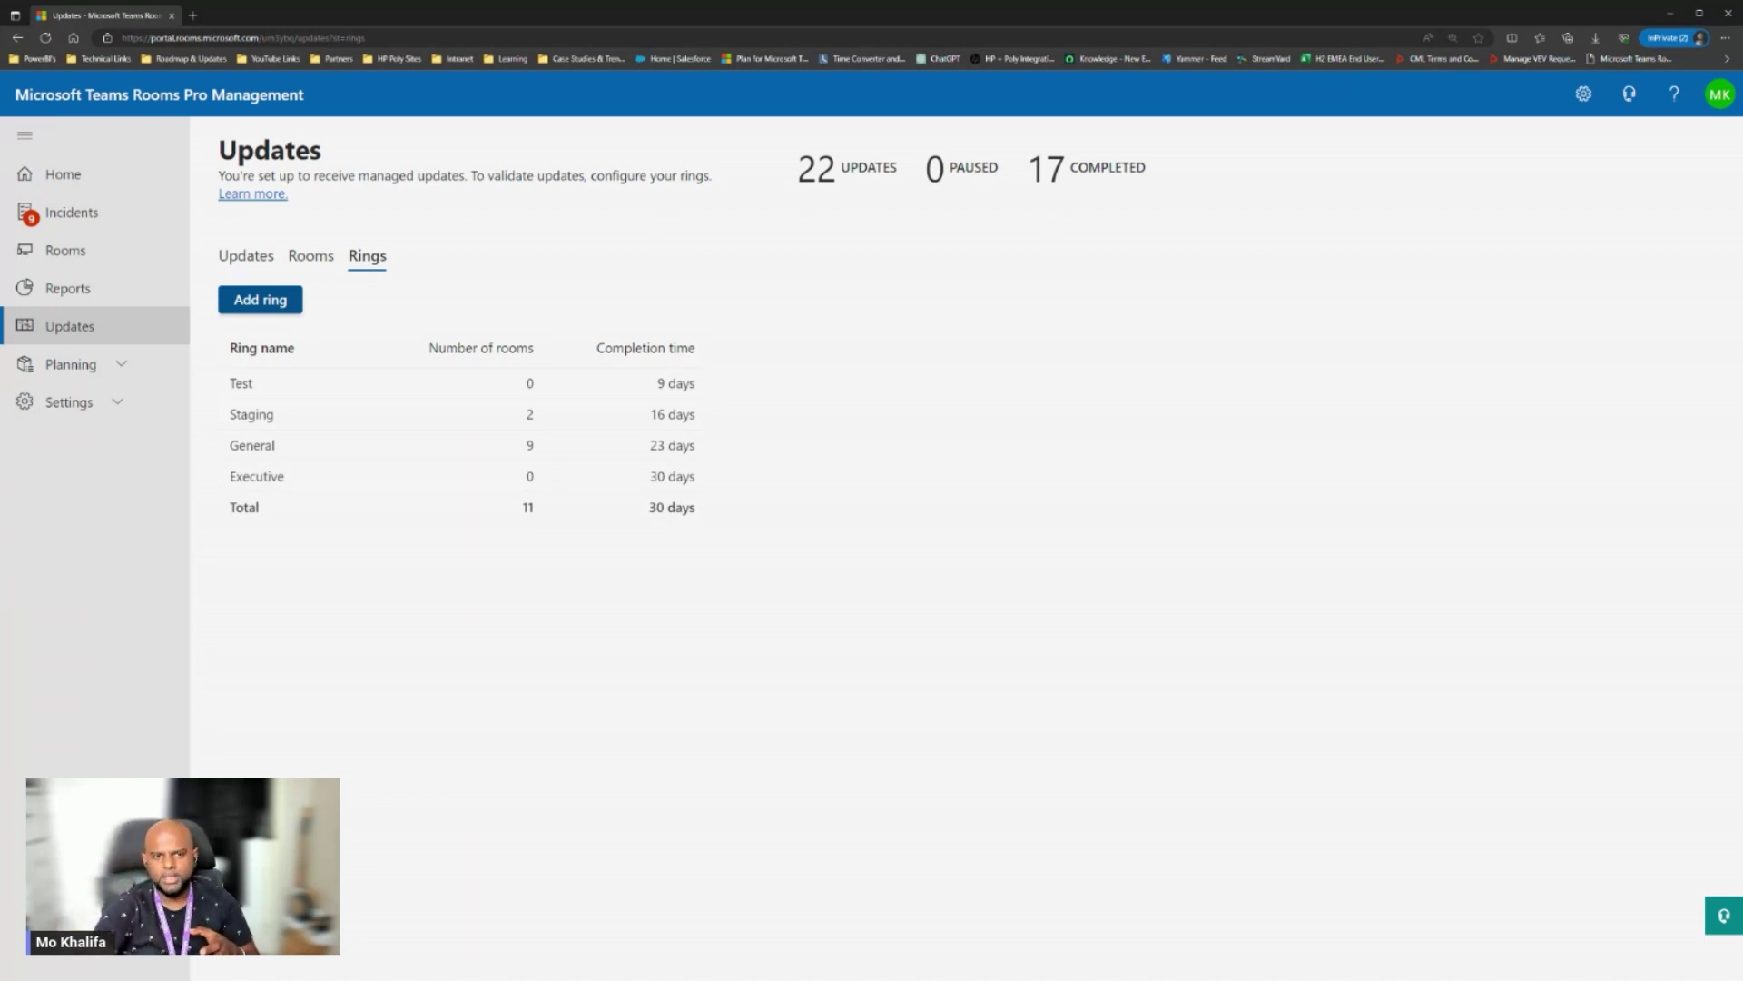
Open the Executive ring's Move rooms form and review the Target ring options
left_click(330, 487)
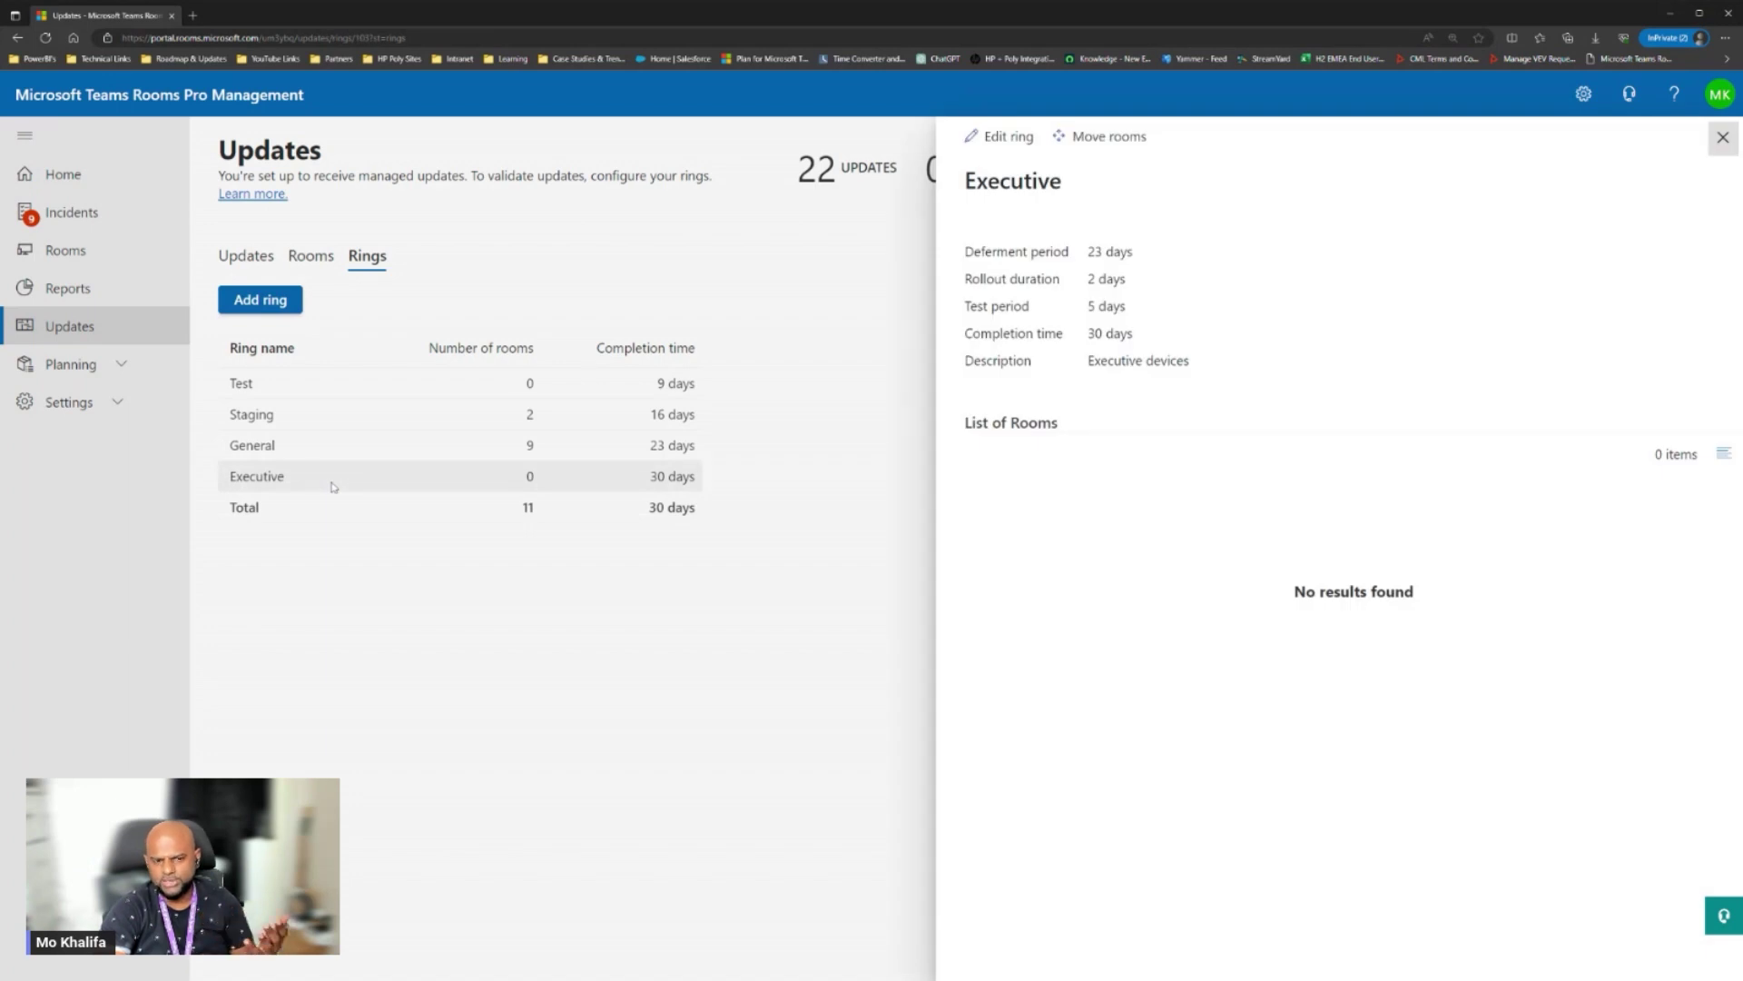
left_click(1088, 142)
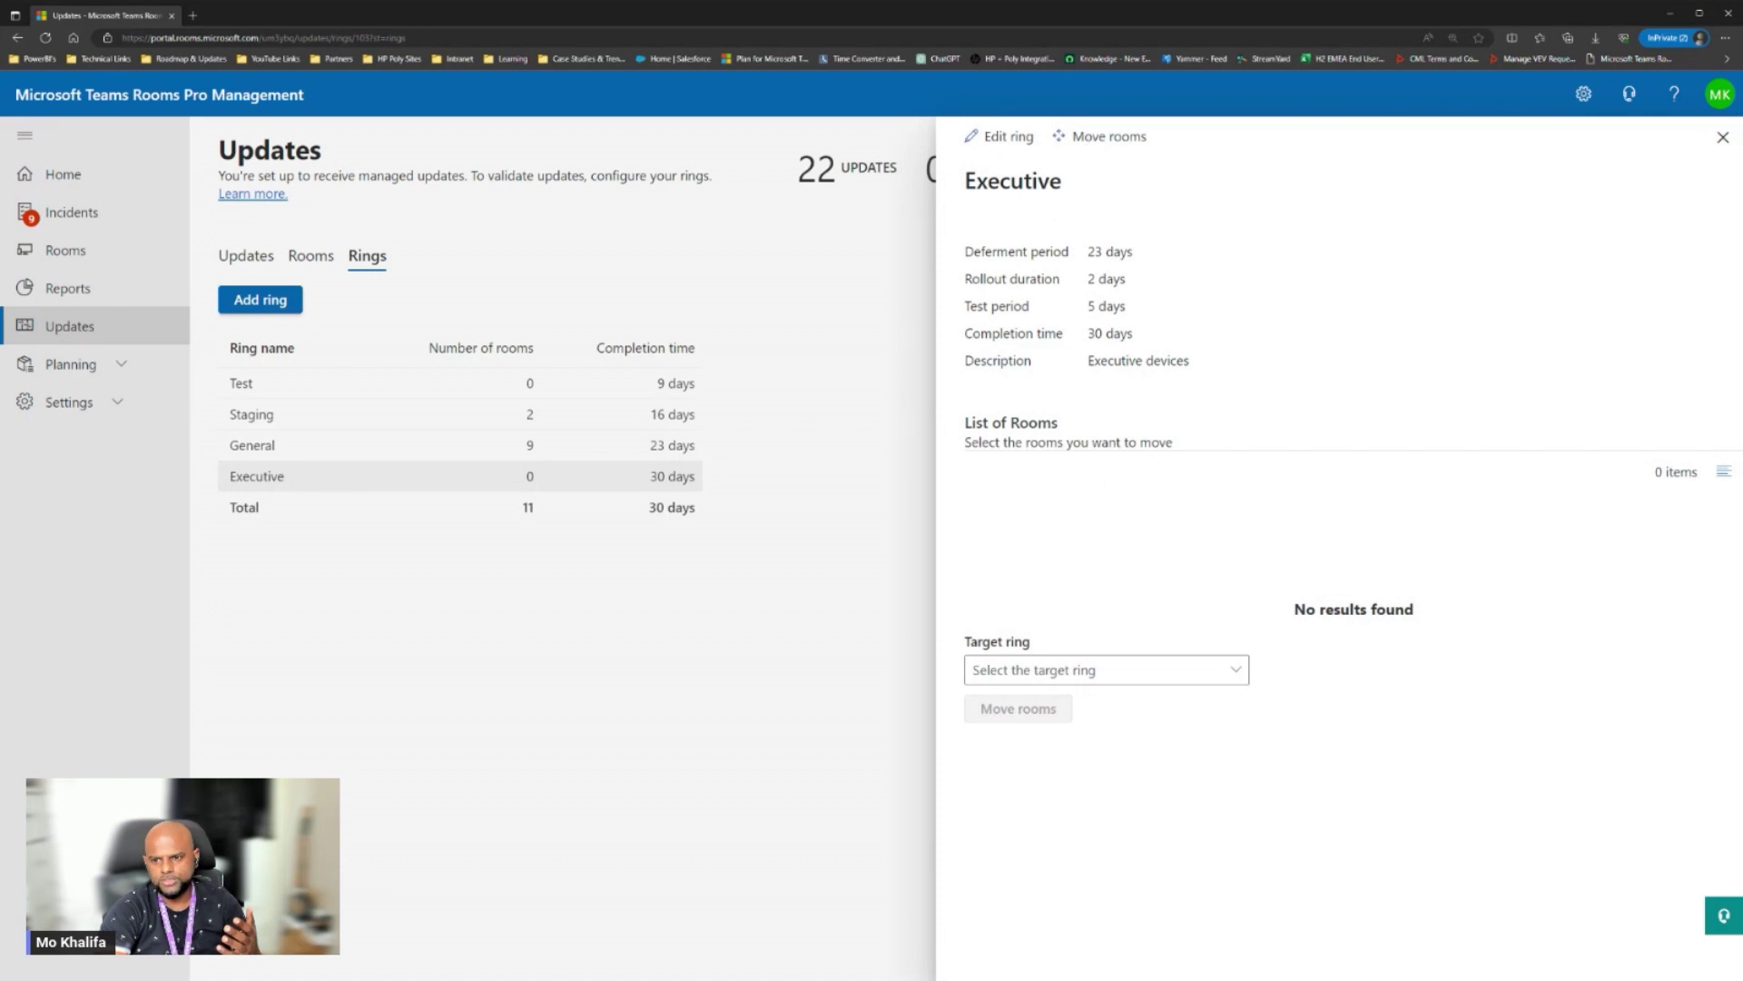
left_click(1054, 670)
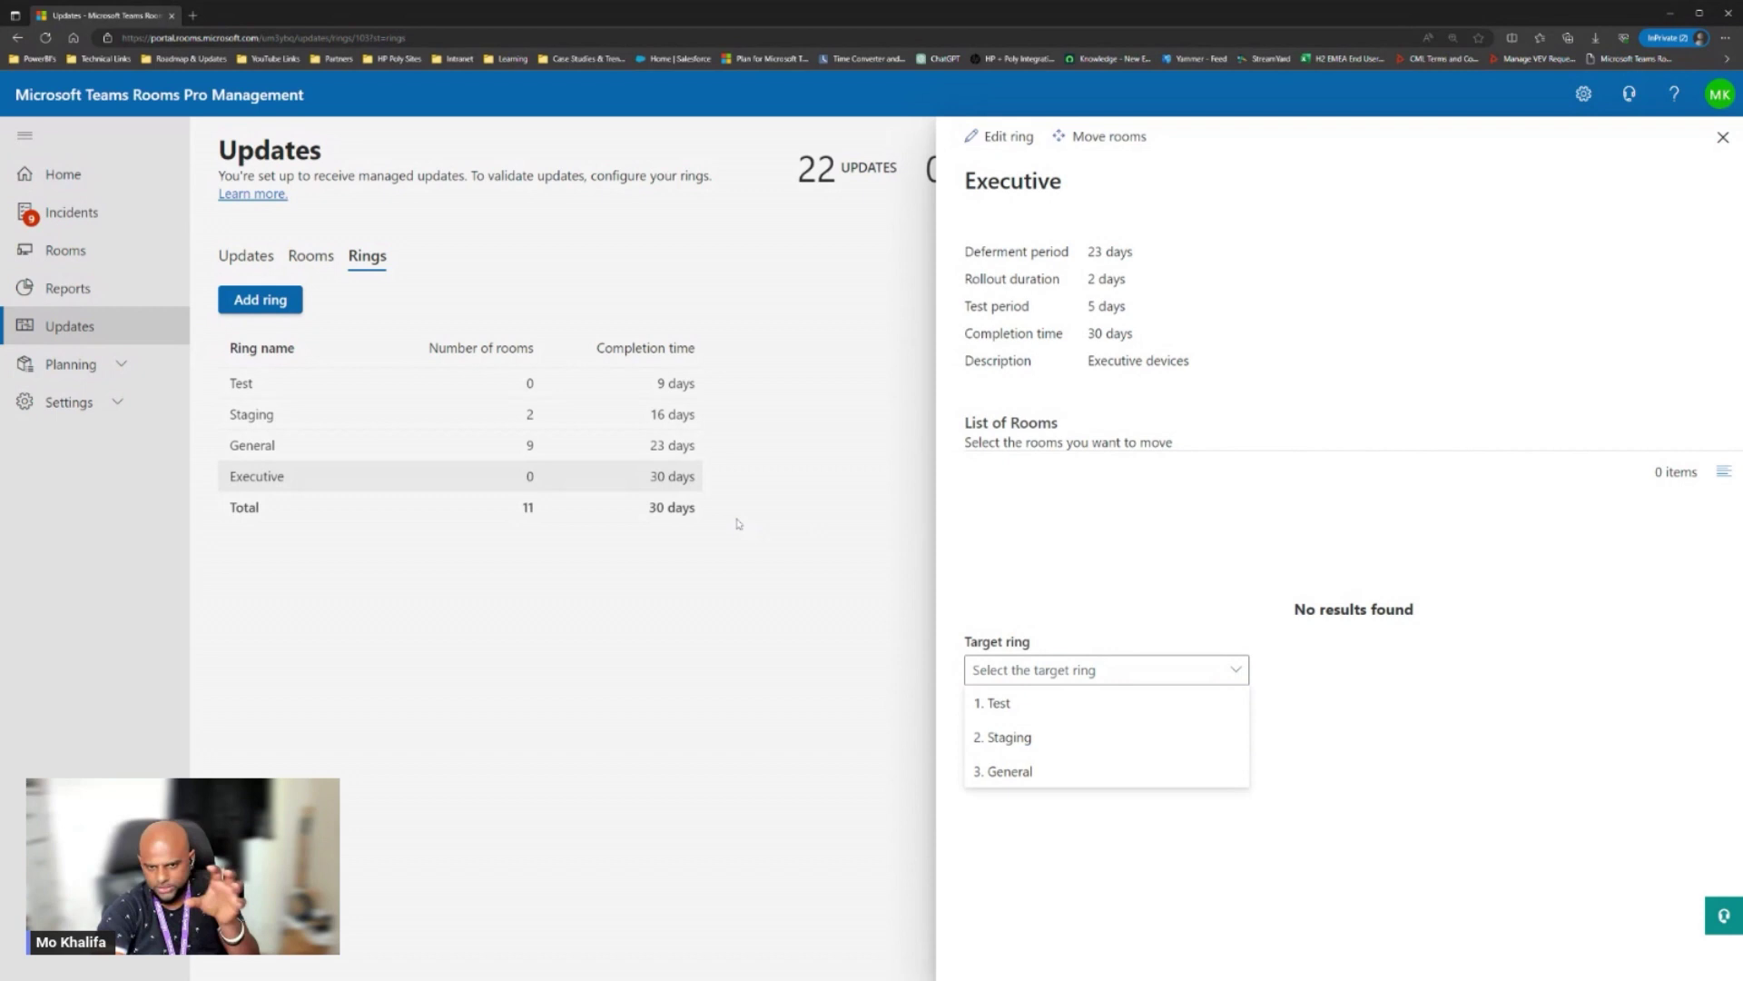
left_click(761, 665)
In the General ring, select Archipod_G7500, review target rings, then deselect the room
left_click(252, 444)
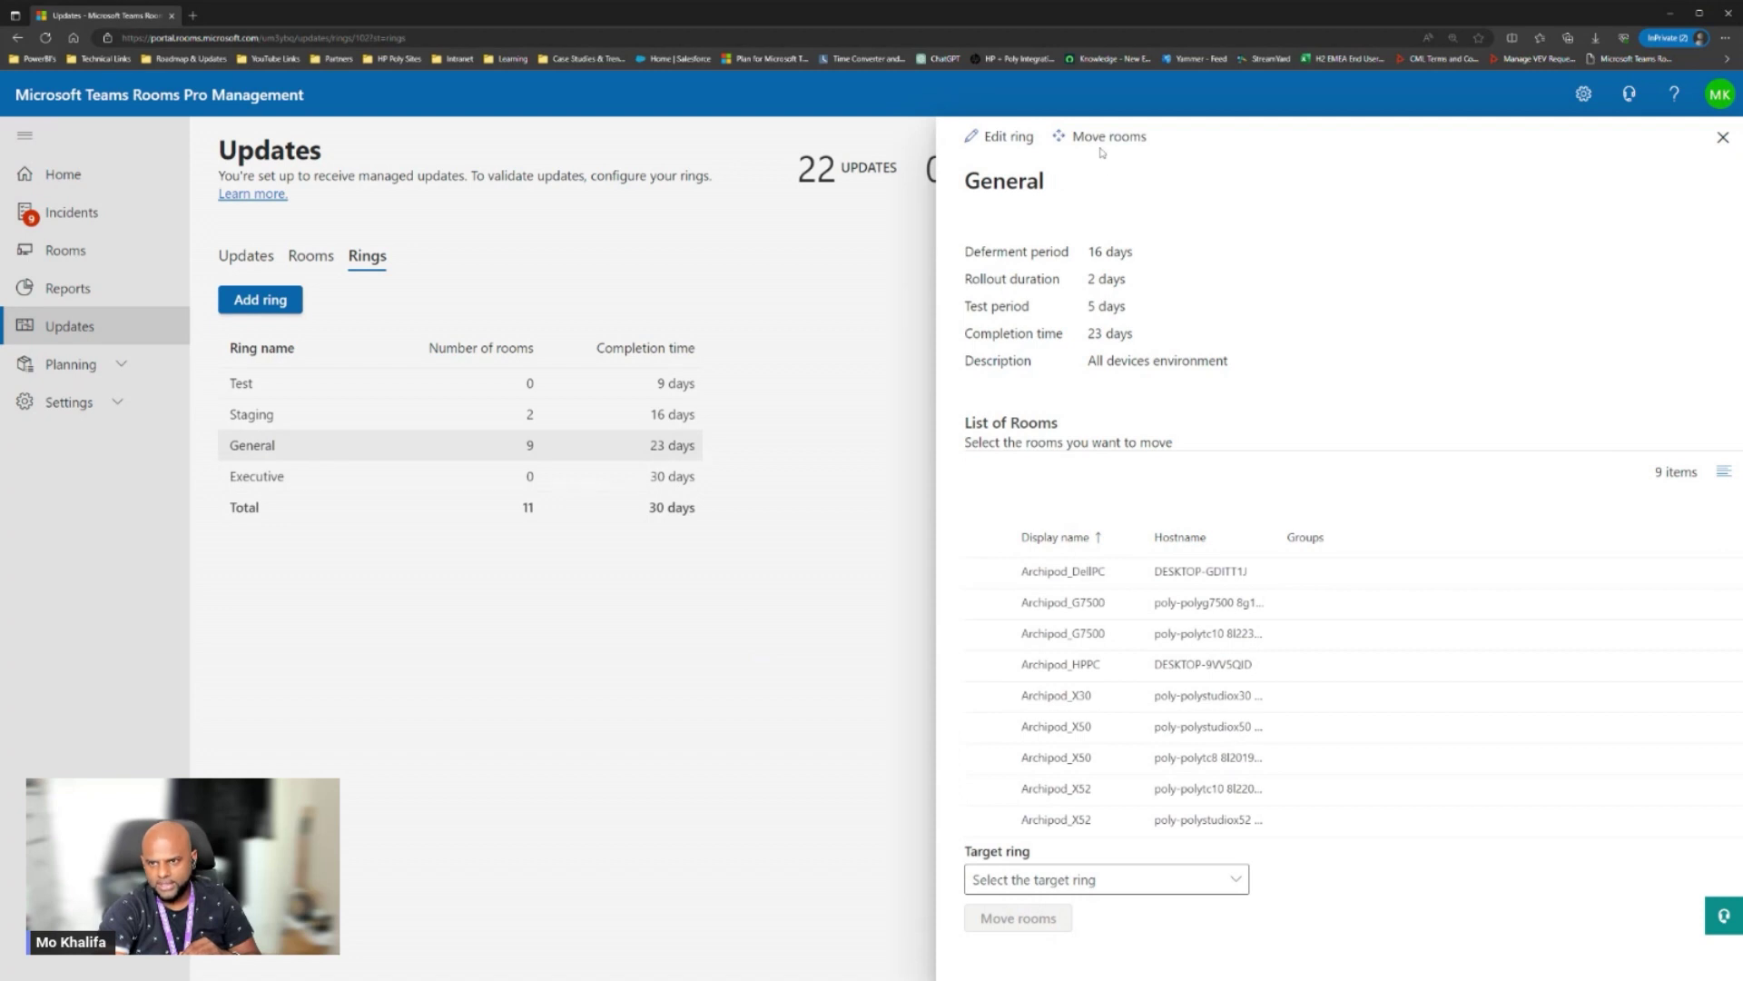
left_click(988, 634)
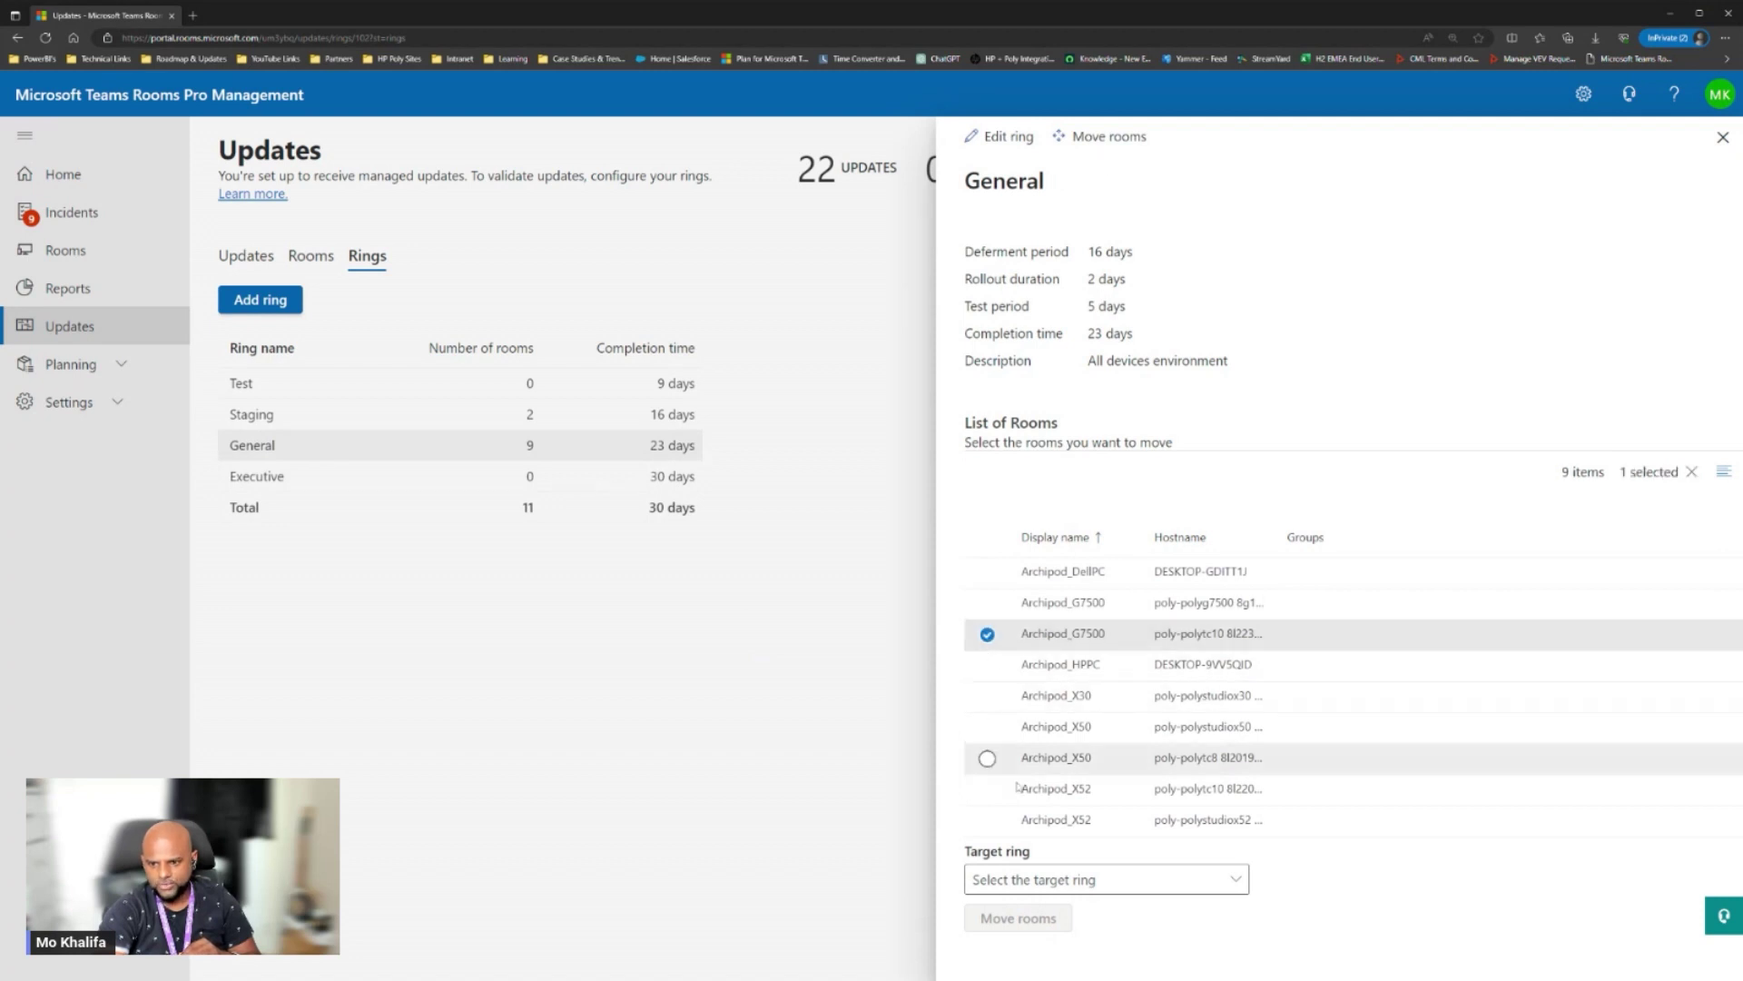
left_click(1059, 879)
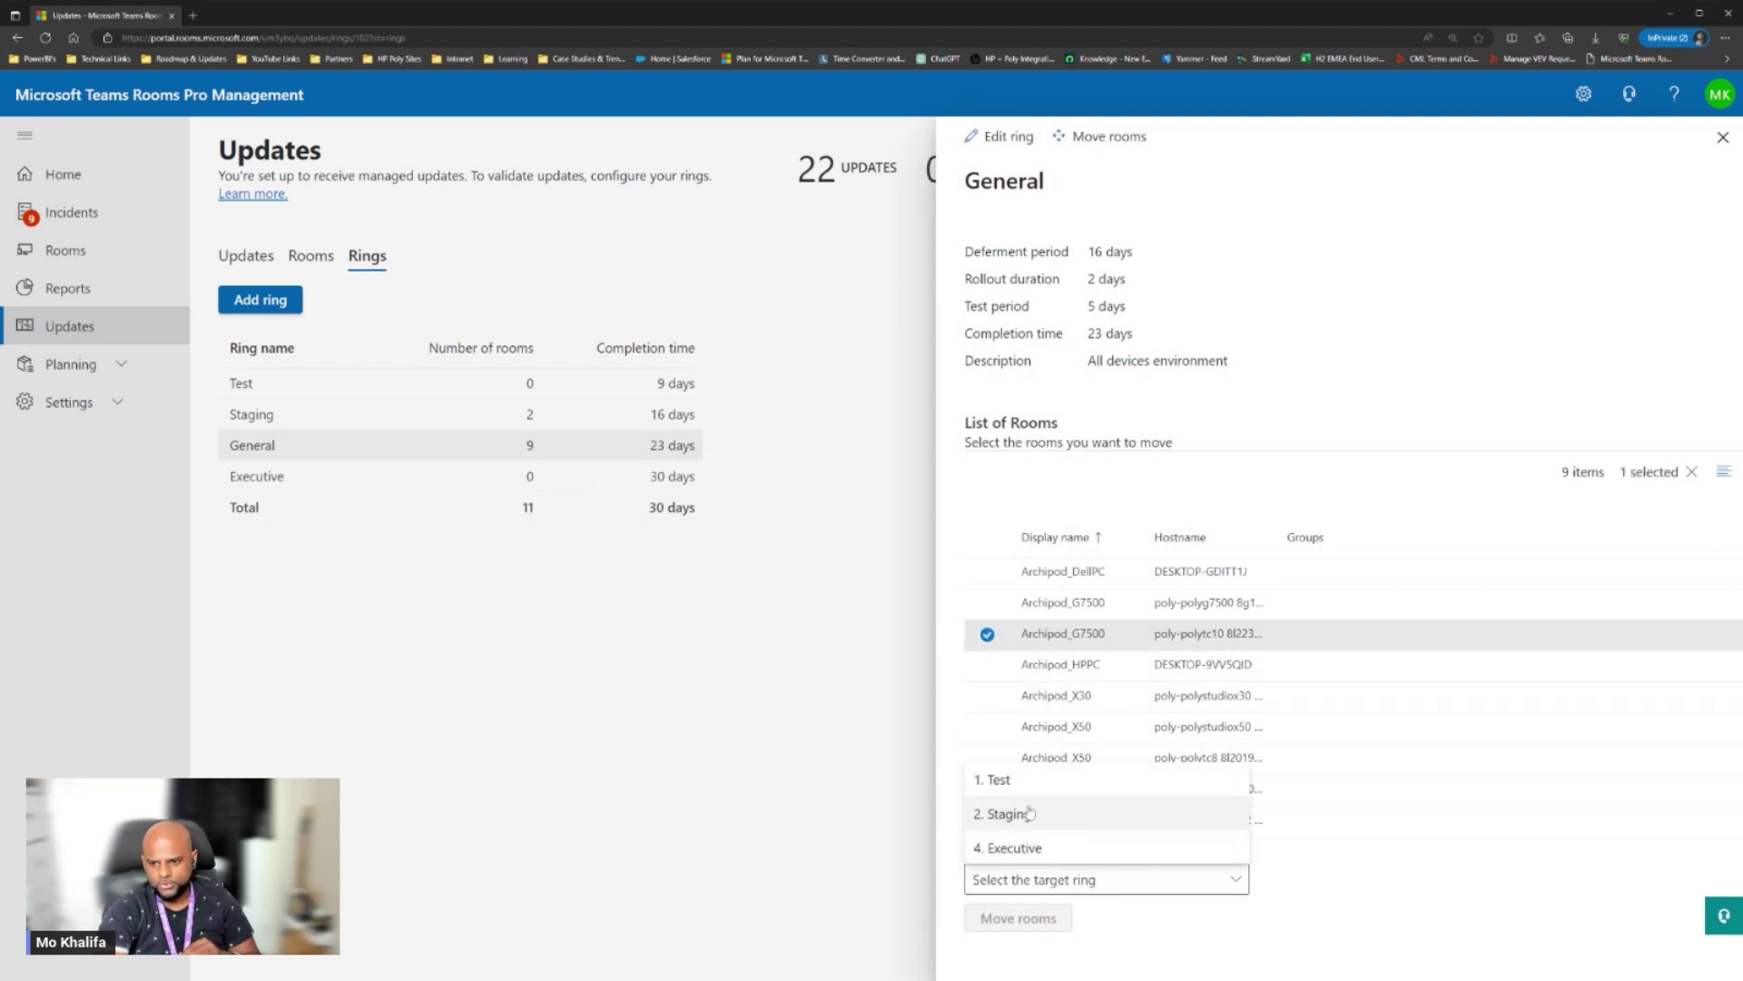
left_click(1453, 947)
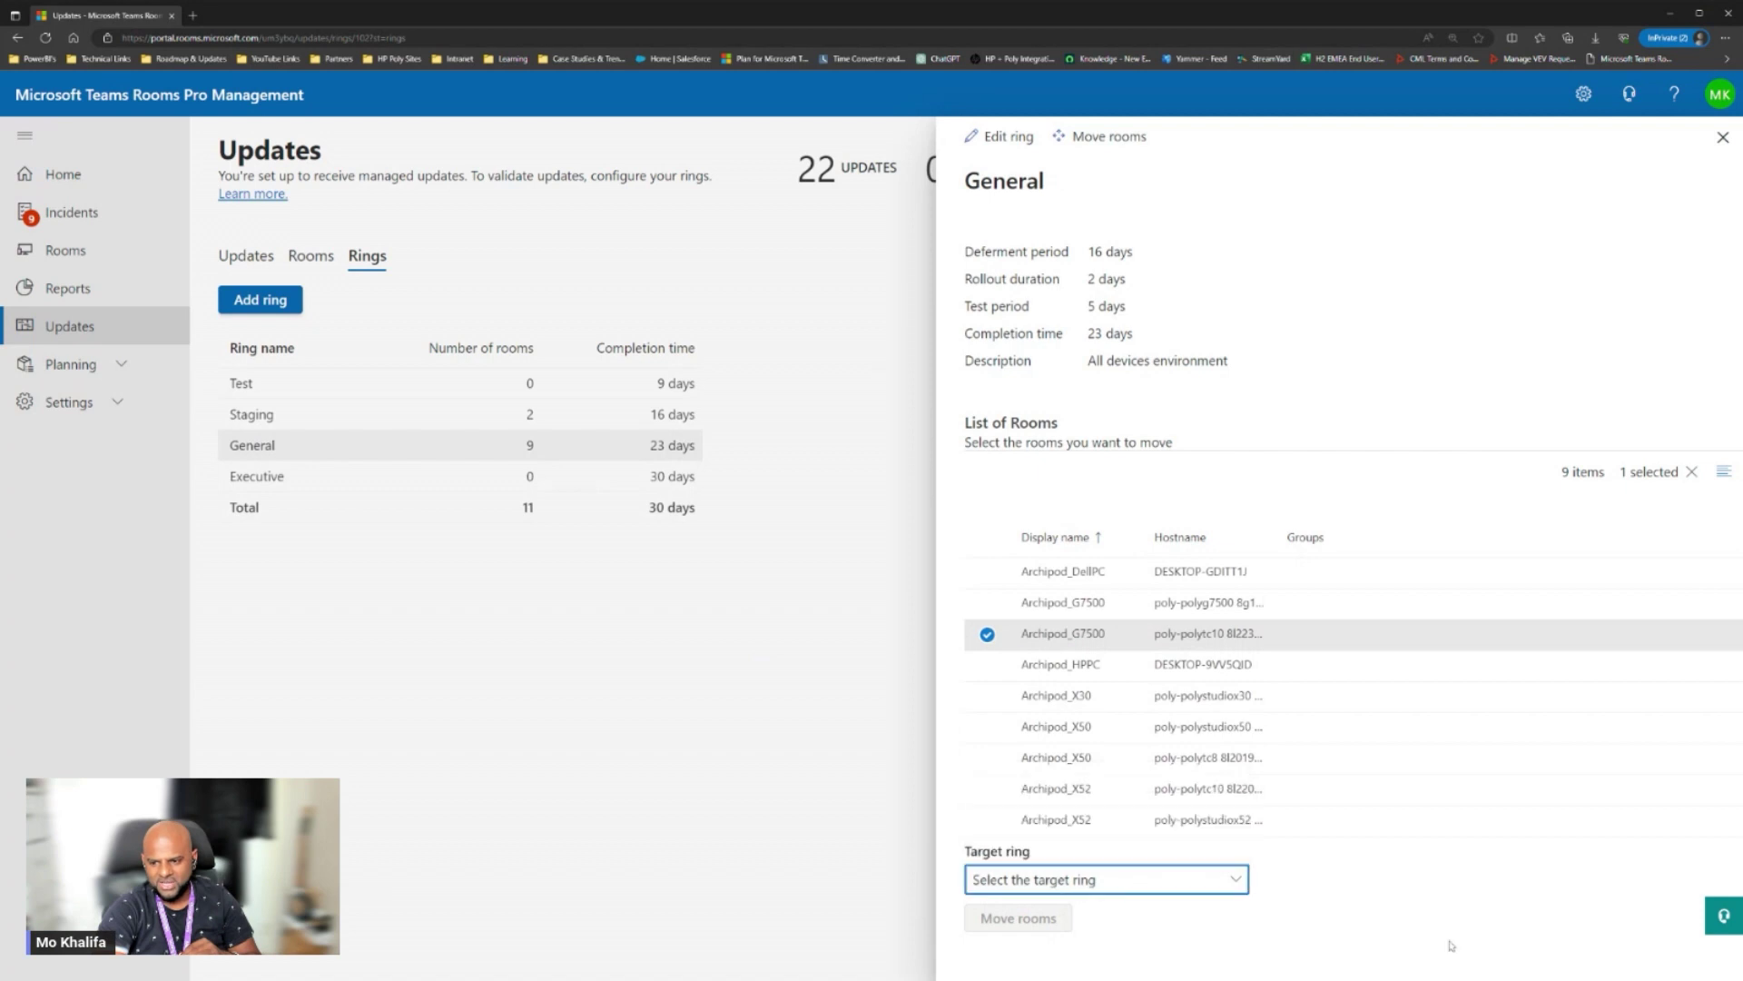
left_click(989, 636)
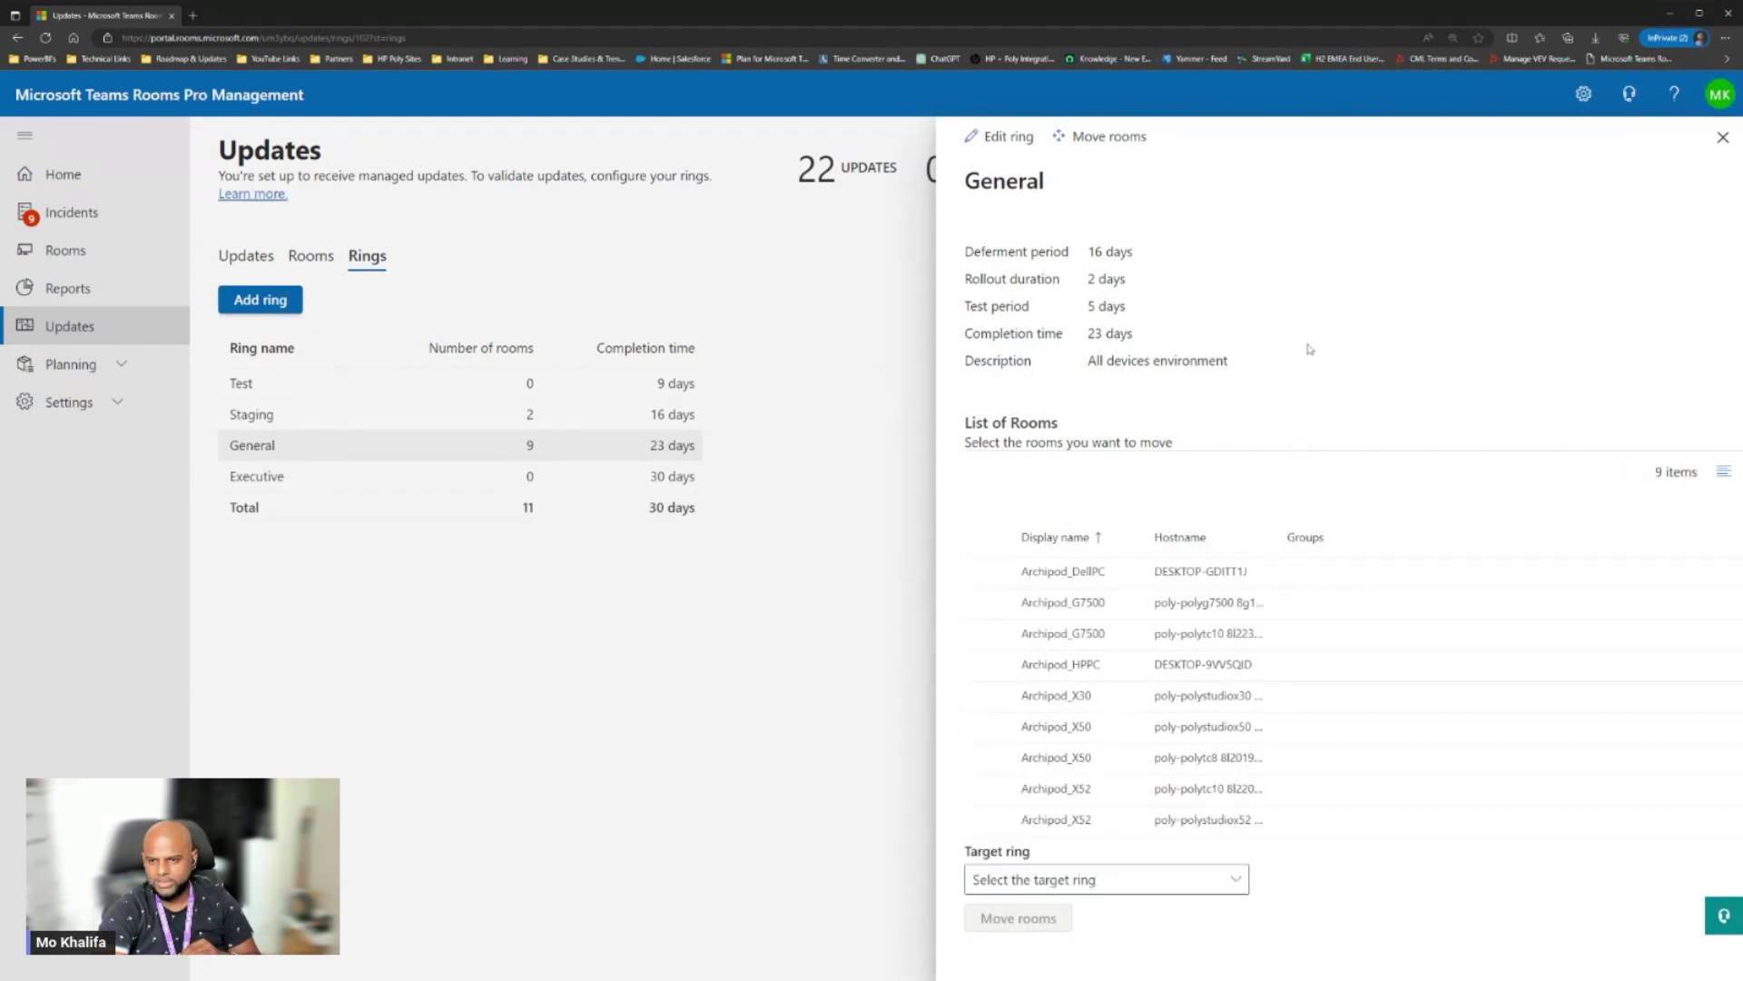